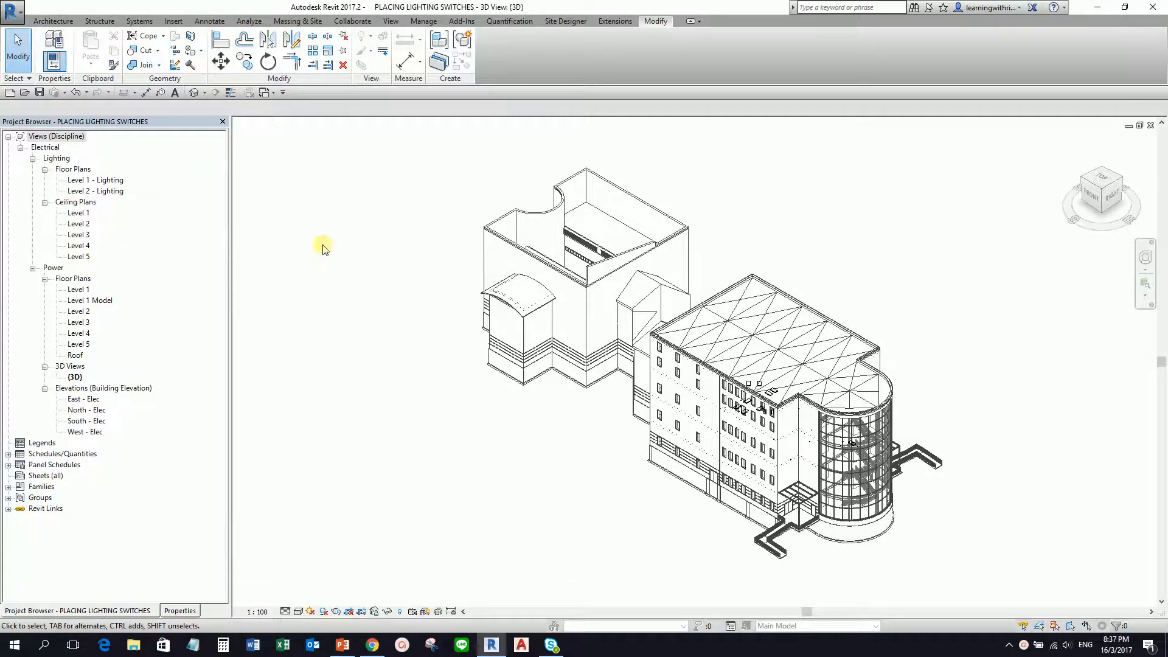
Step: Open the Level 1 - Lighting floor plan at the area around Office 101 and Reception 102
click(101, 182)
double_click(101, 183)
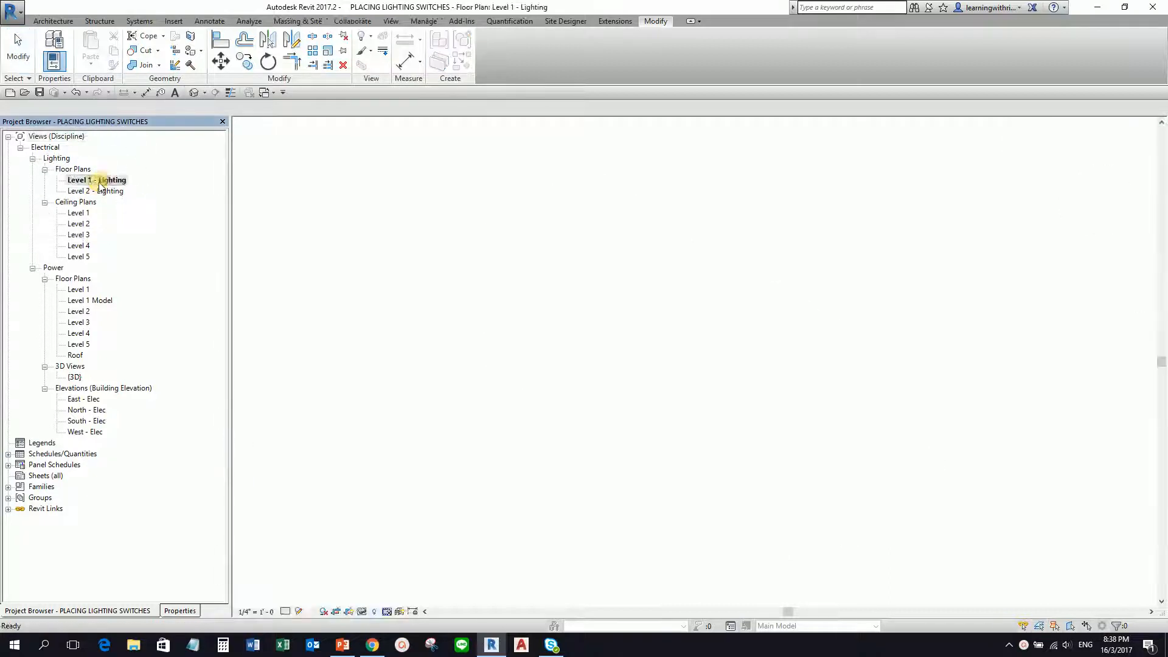
middle_drag(852, 492, 692, 565)
scroll(548, 313, up, 4)
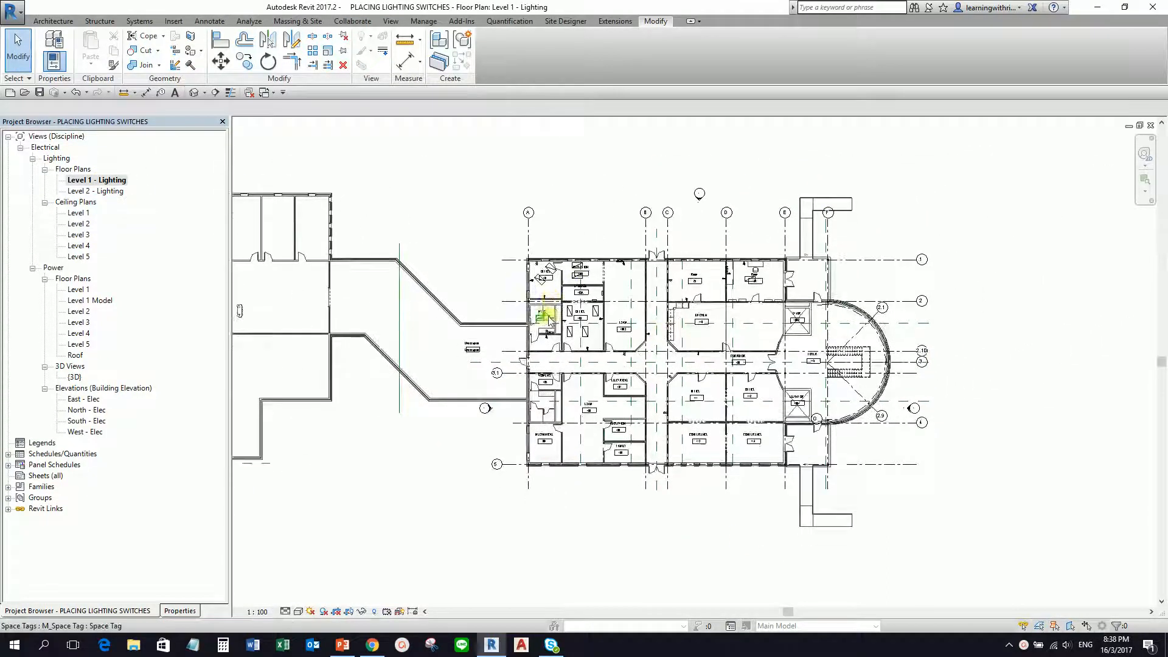
scroll(566, 192, up, 3)
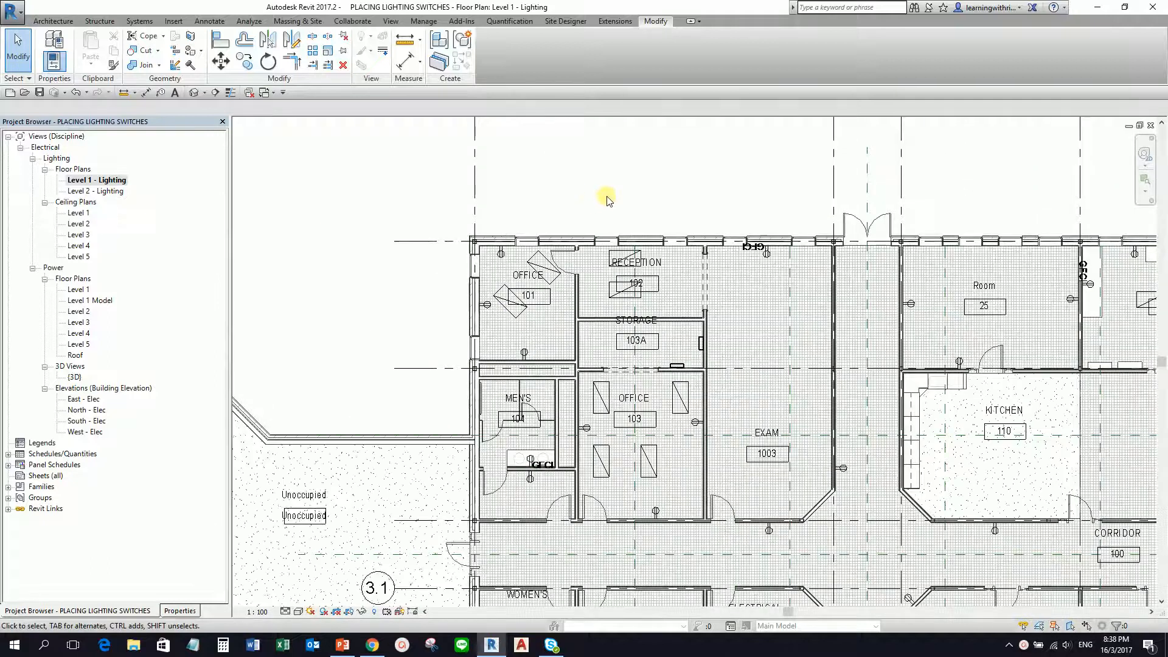
middle_drag(554, 226, 656, 198)
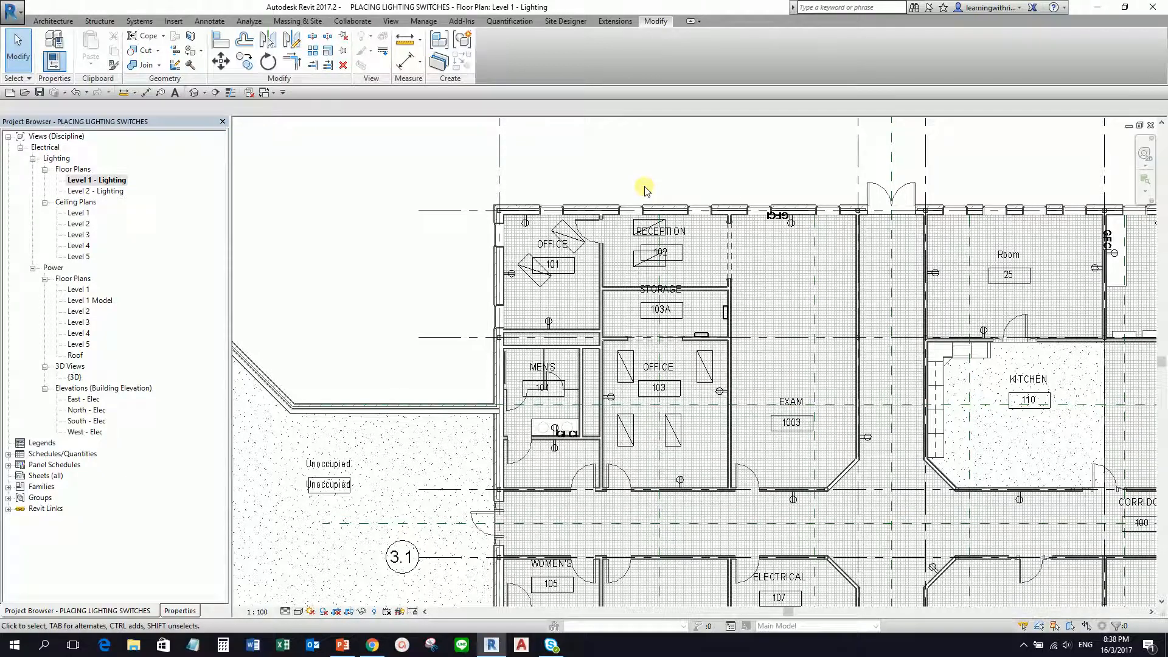
scroll(579, 171, up, 2)
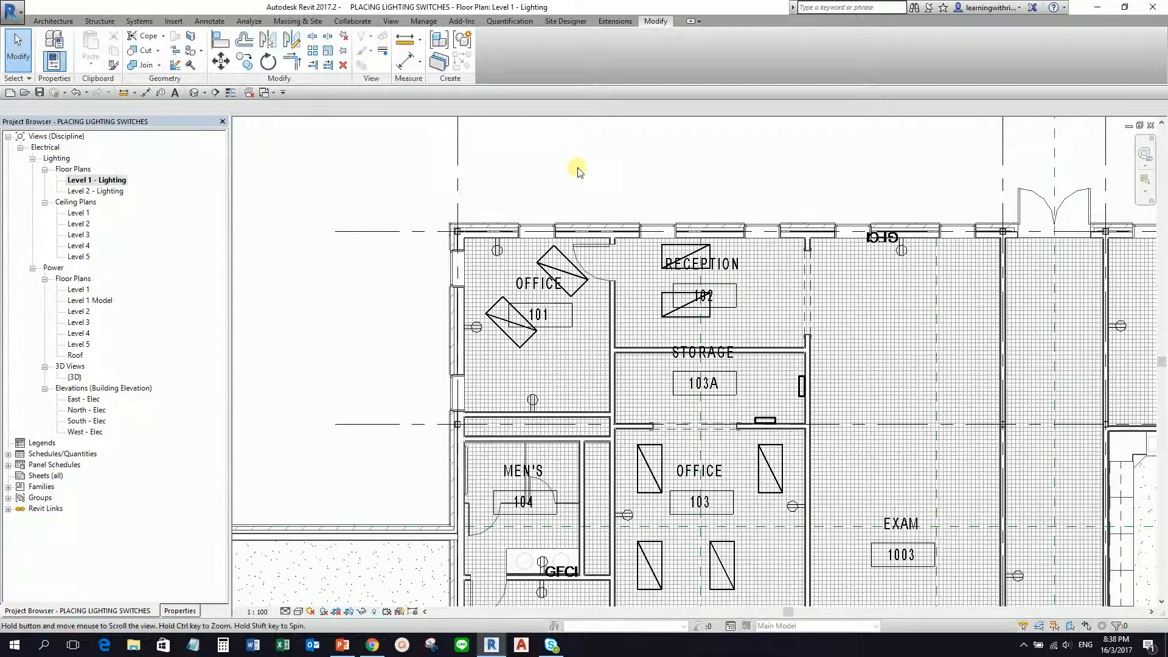
middle_drag(576, 169, 598, 166)
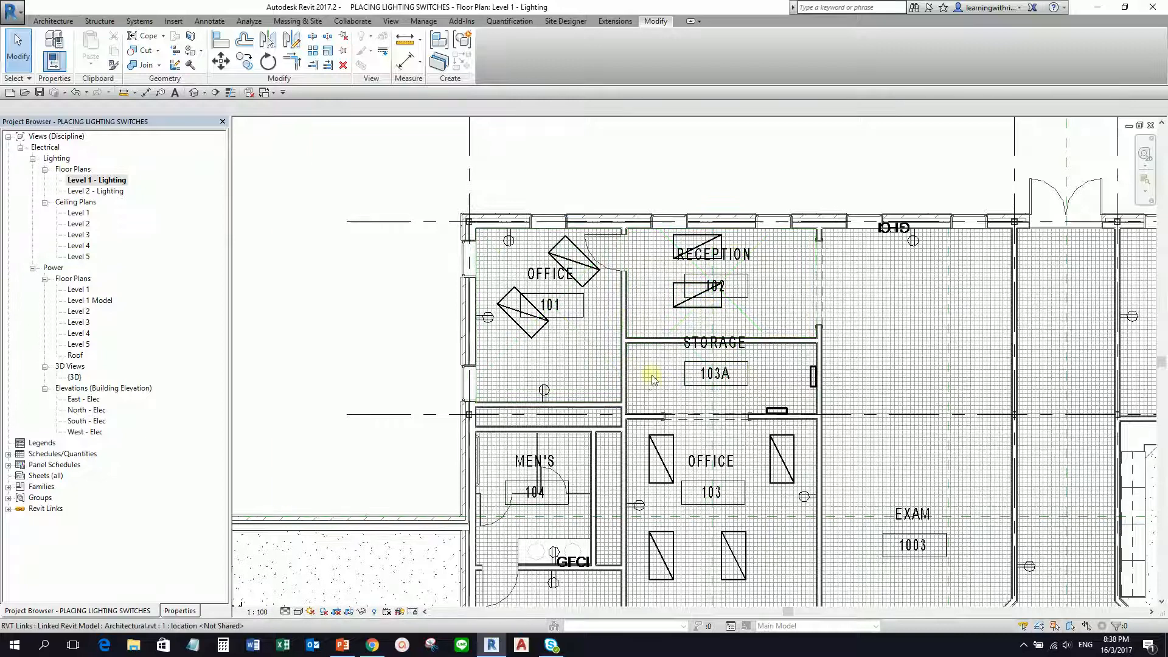
scroll(612, 318, down, 1)
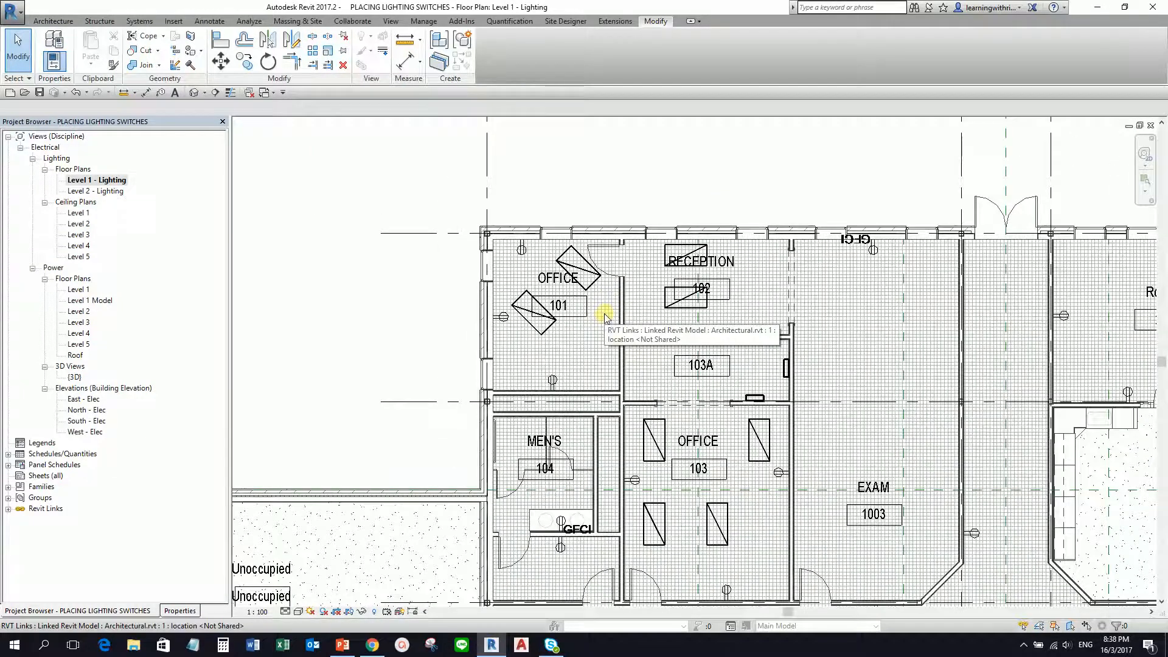
scroll(608, 317, up, 1)
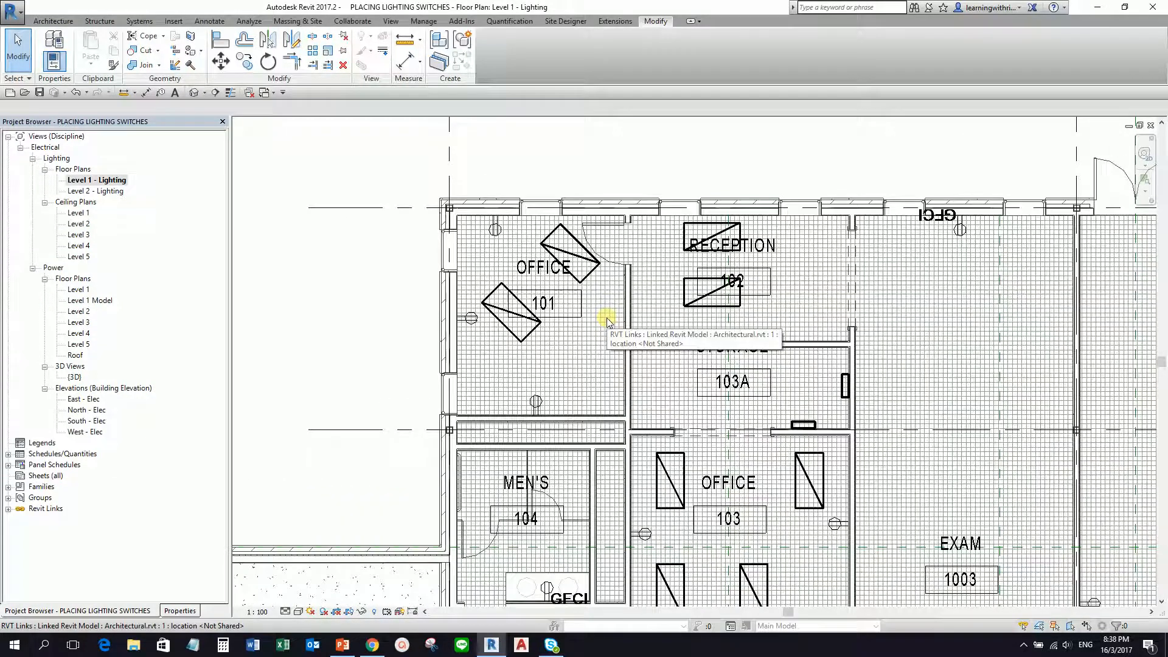
scroll(608, 317, up, 2)
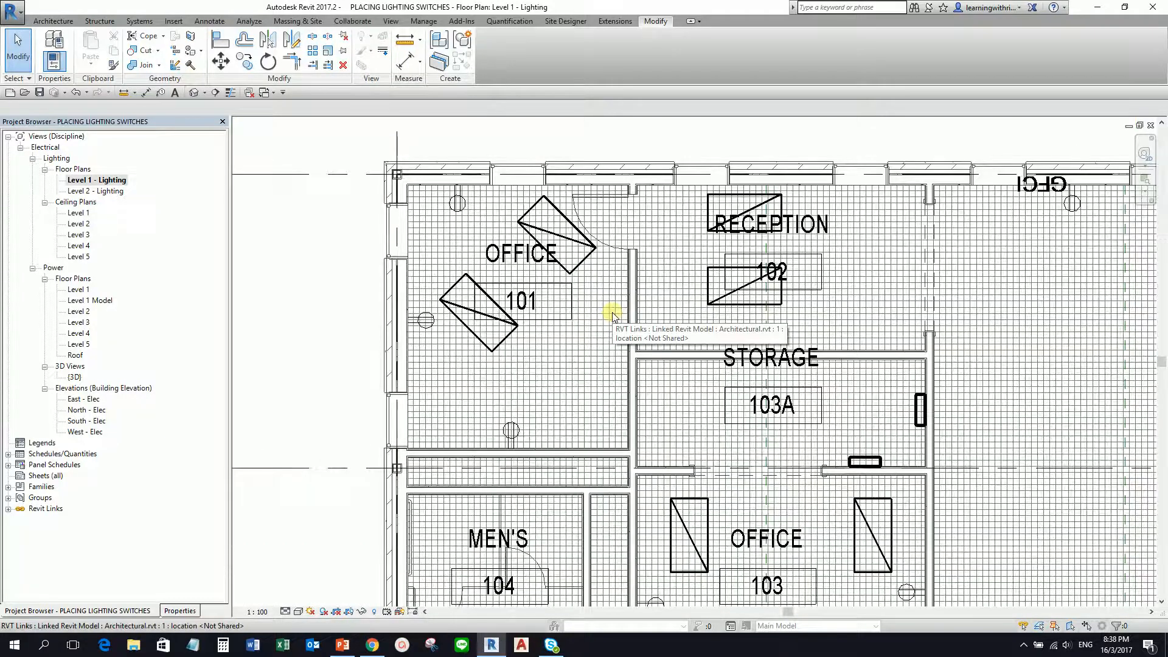
scroll(611, 316, up, 1)
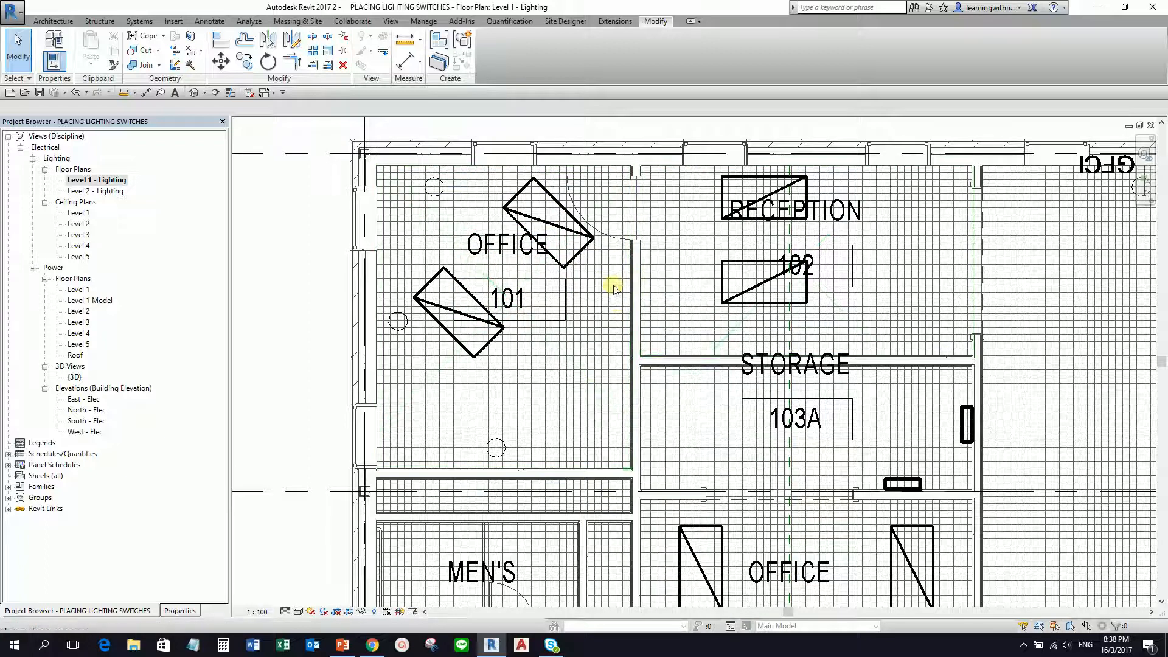
Step: Try hiding the entire linked architectural model in this view as an element, and undo the hiding
click(615, 313)
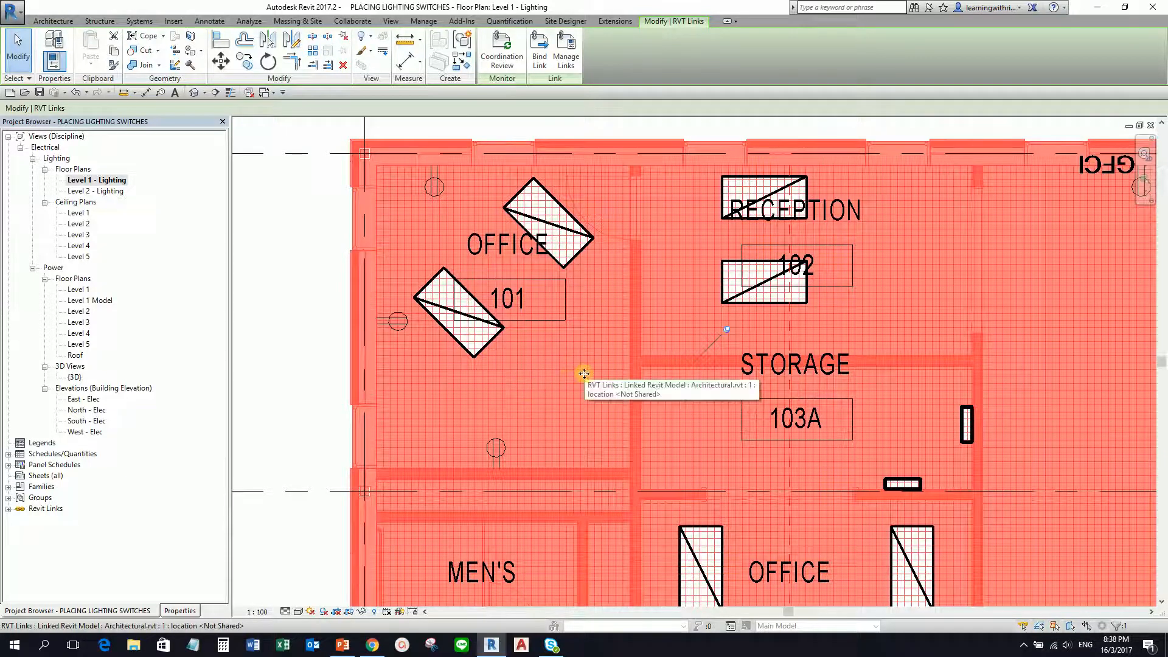
scroll(582, 374, down, 2)
scroll(578, 372, down, 1)
scroll(589, 308, up, 3)
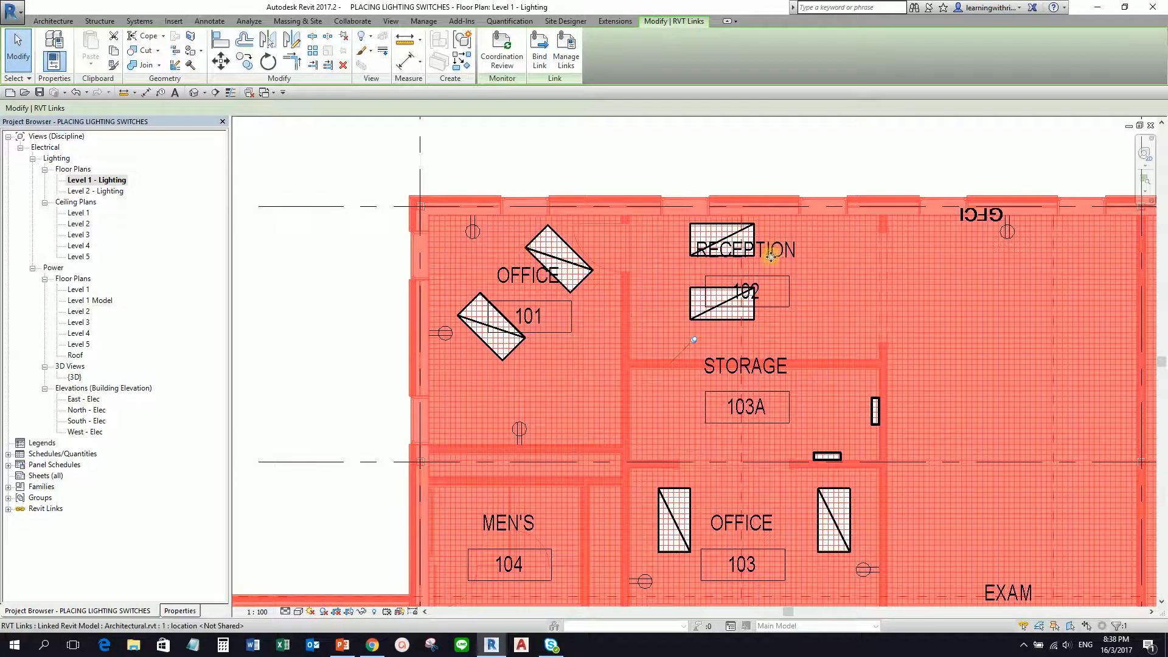
scroll(685, 363, down, 2)
scroll(626, 356, up, 2)
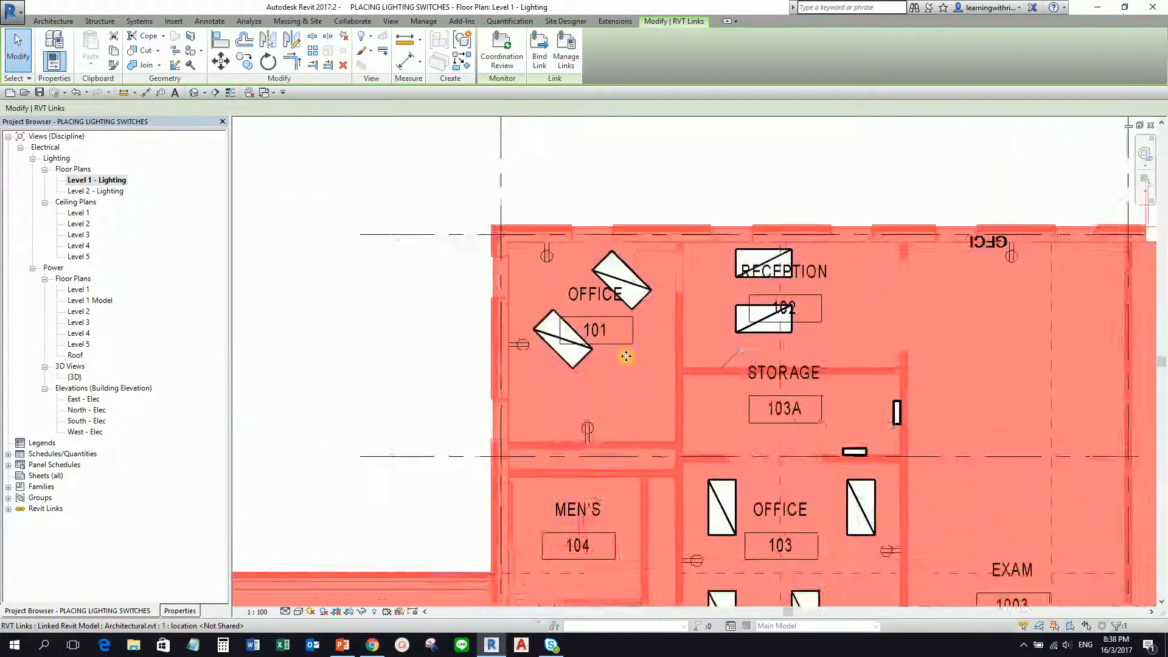
scroll(626, 356, up, 3)
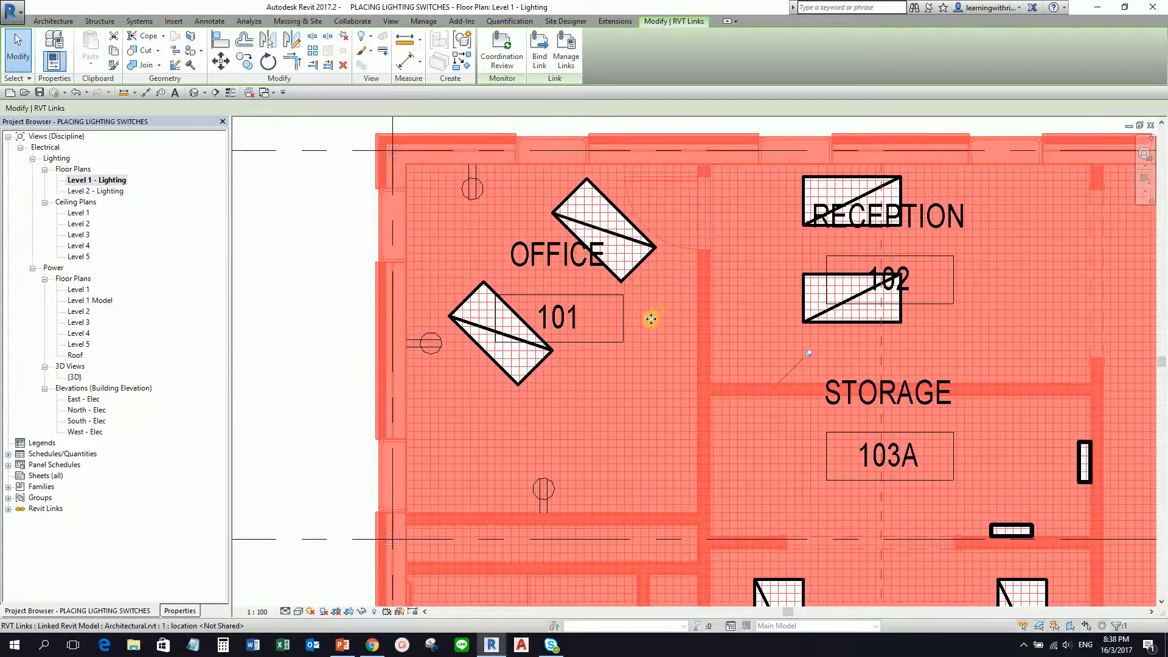
right_click(661, 311)
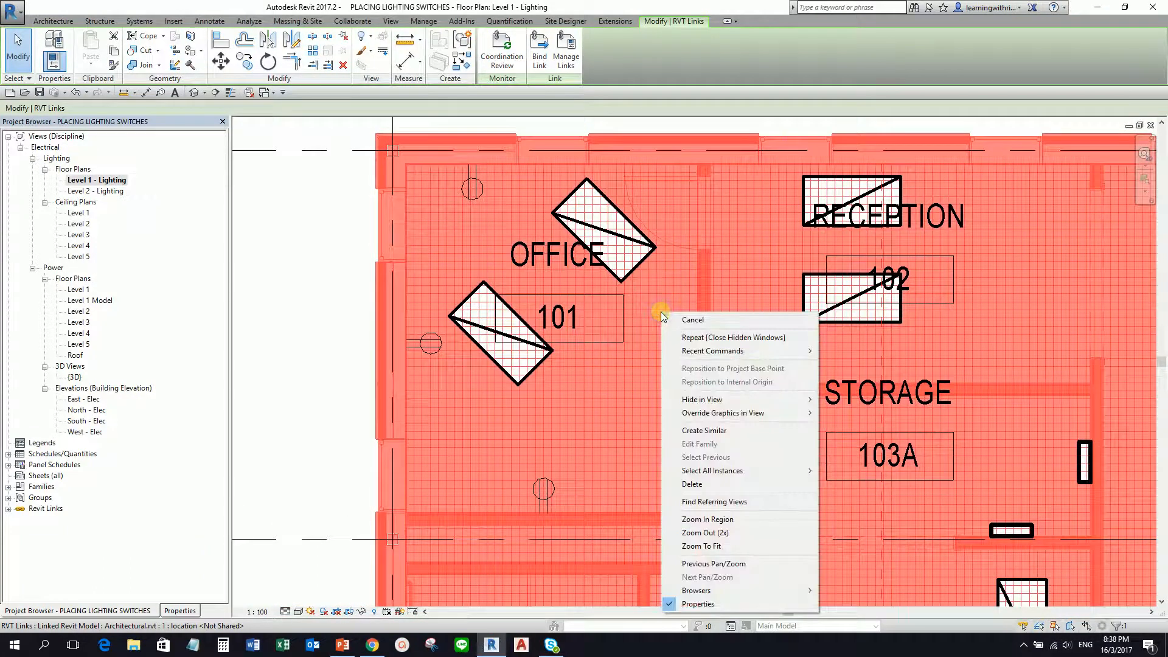
mouse_move(741, 402)
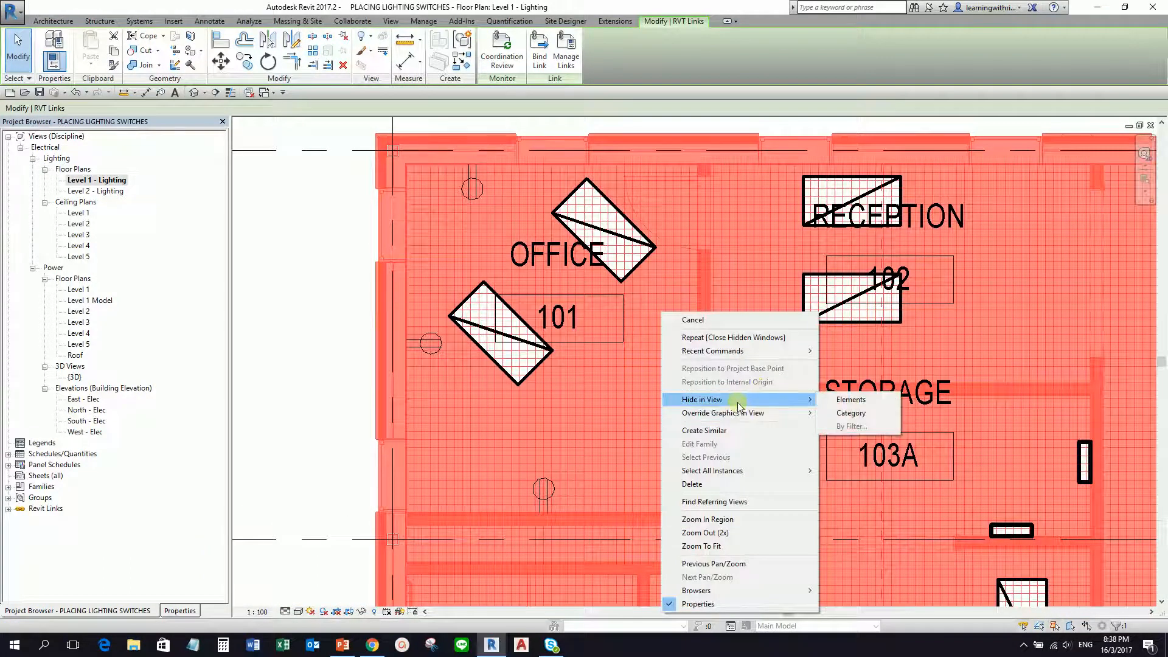
click(847, 399)
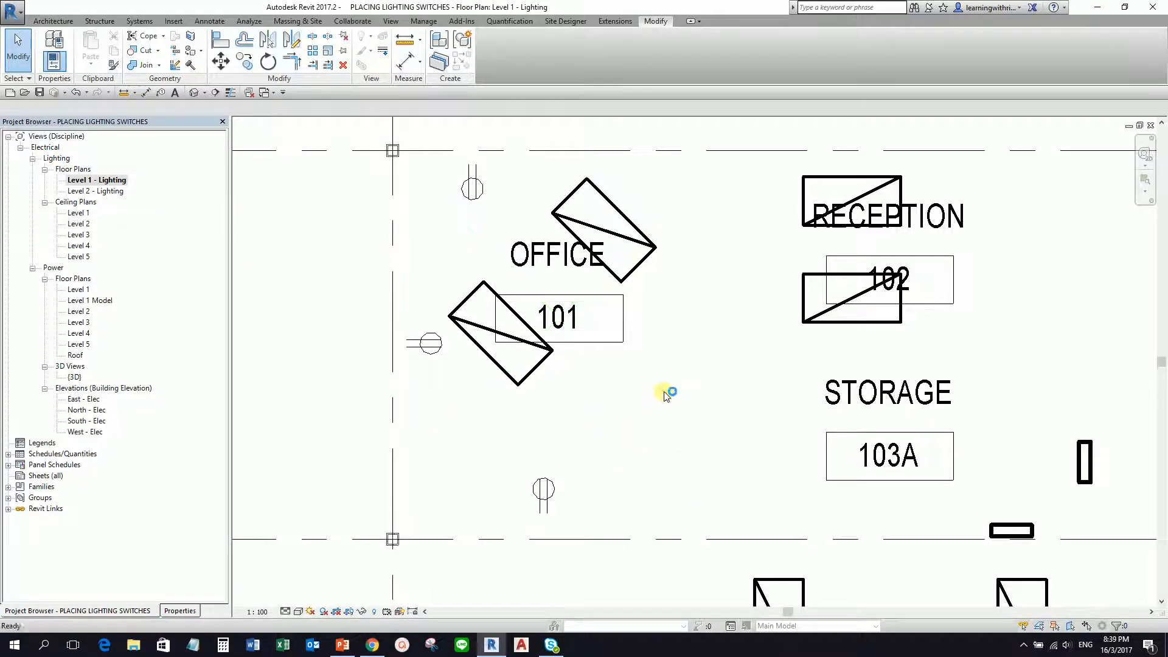
key(ctrl+z)
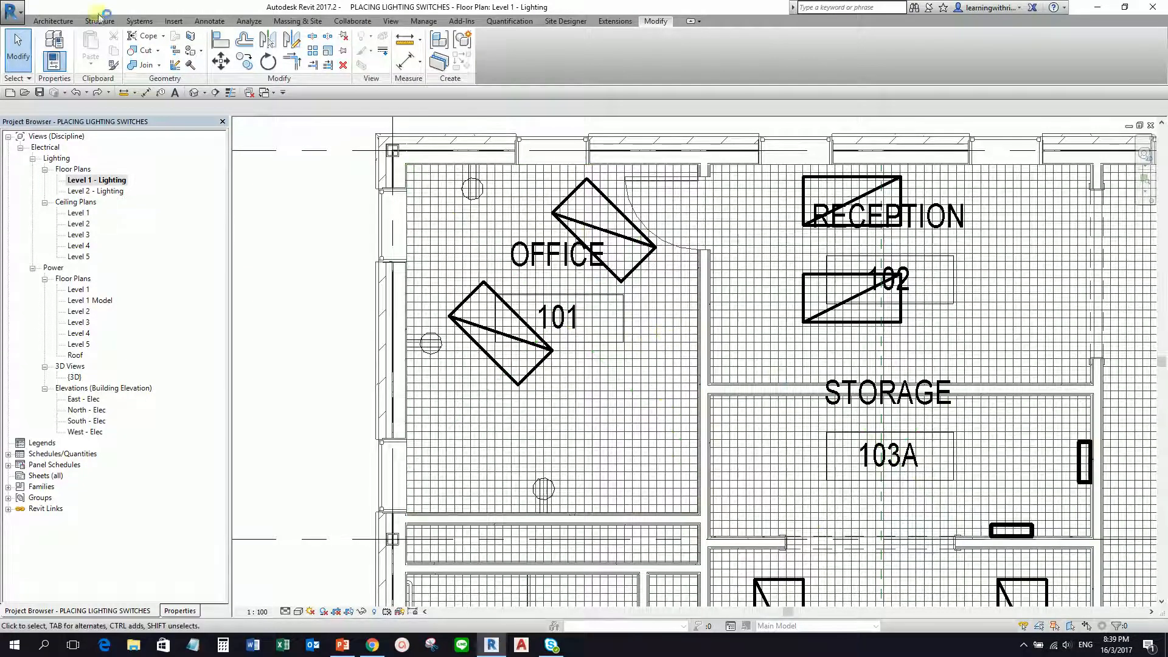
Step: Make sure elements can be selected by face, and hide only the linked model's patterned floor element in this view
click(17, 77)
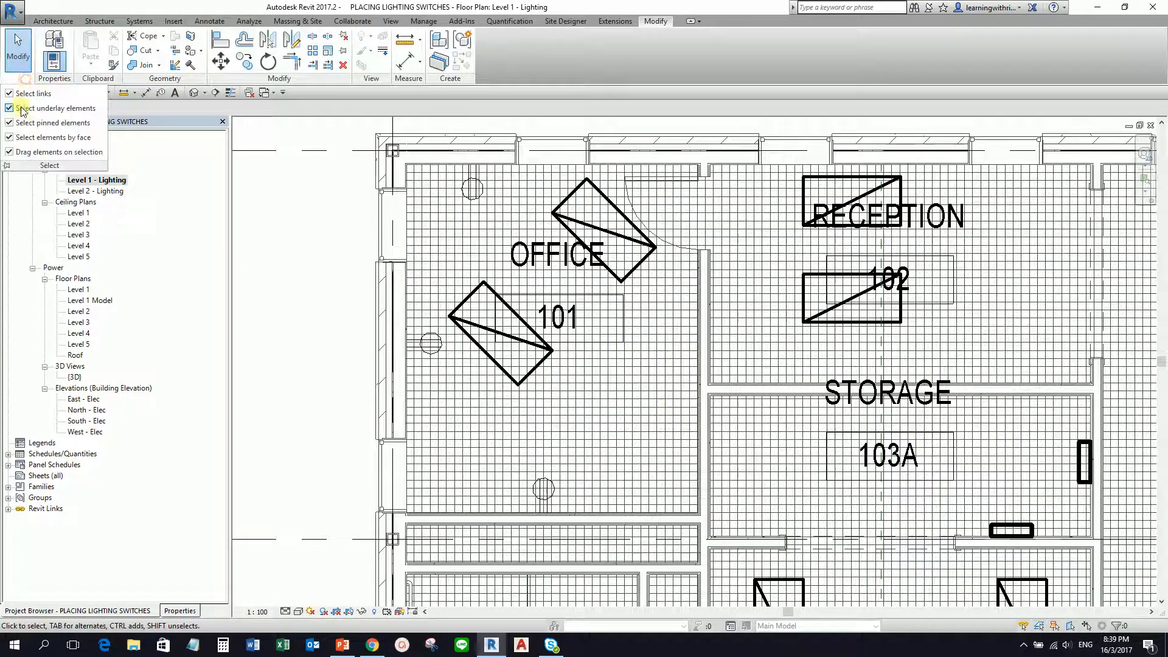
click(8, 137)
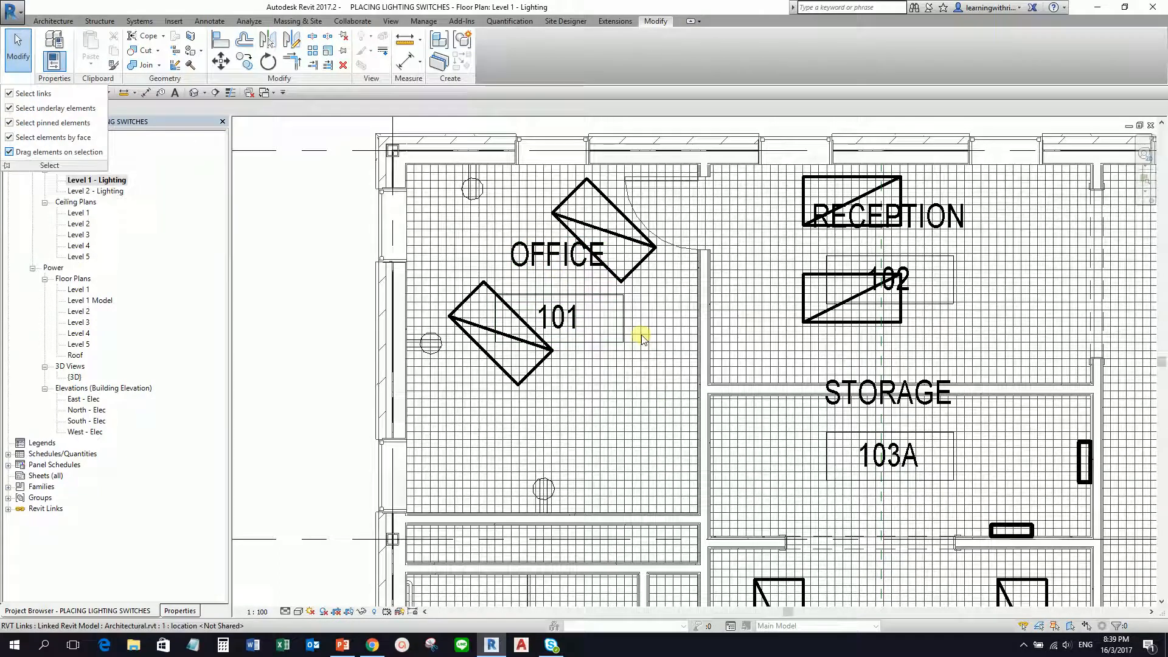
click(312, 280)
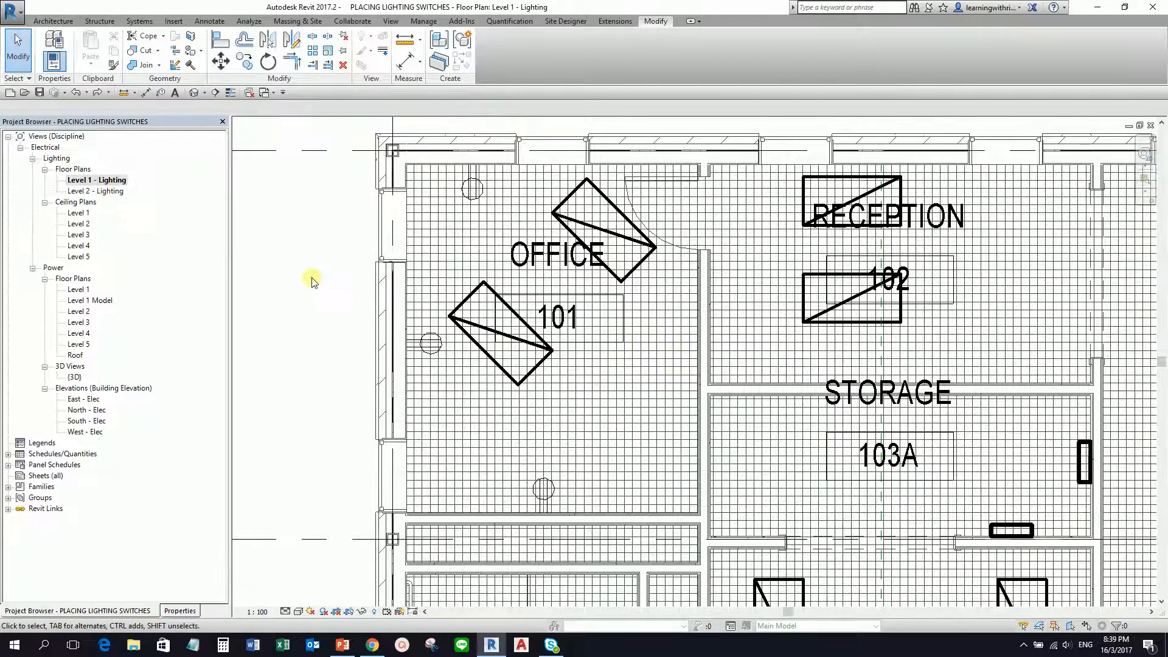
click(649, 365)
right_click(651, 365)
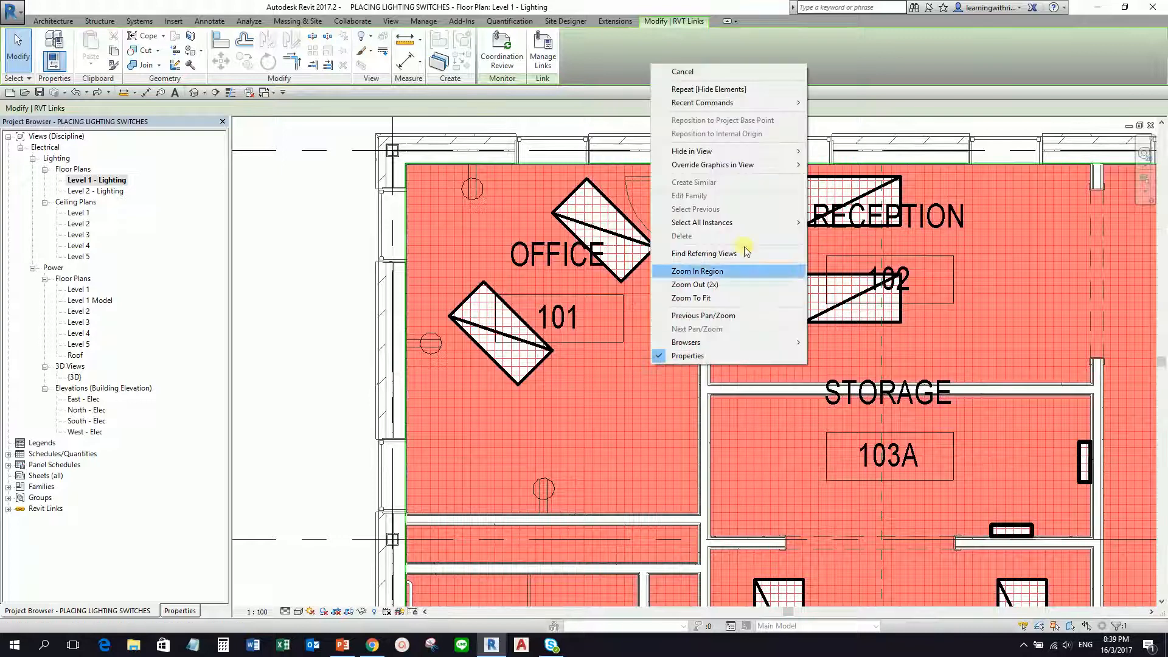
mouse_move(768, 152)
click(833, 151)
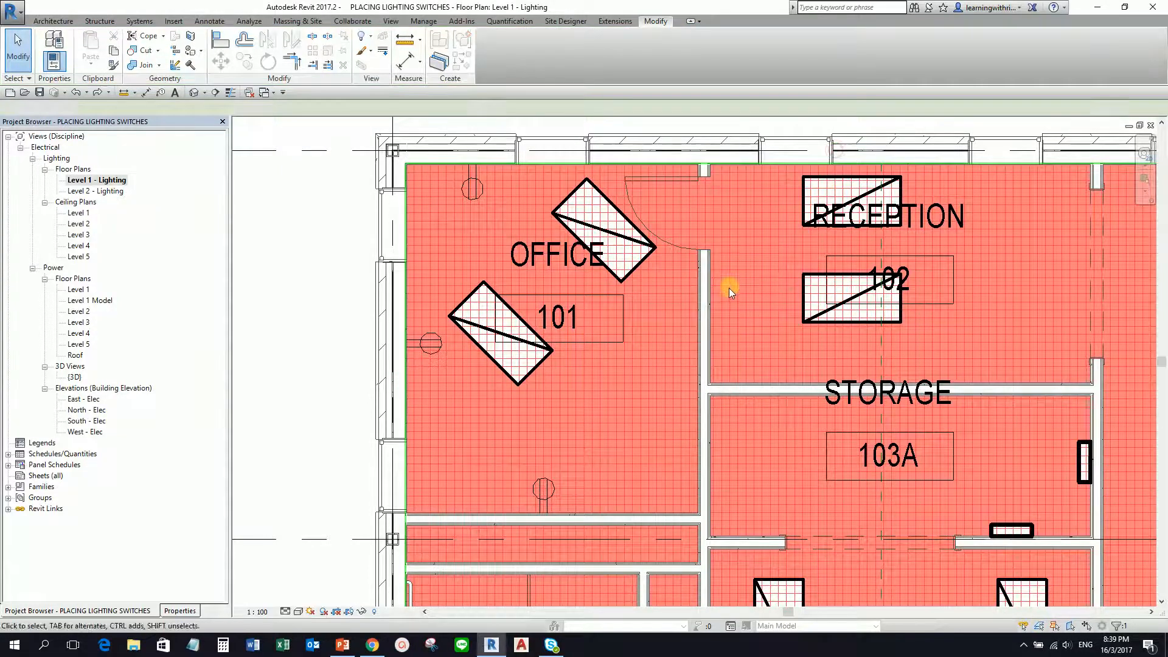
Step: Start placing a lighting device, using the Door type of the M_Lighting Switches family
scroll(651, 377, down, 3)
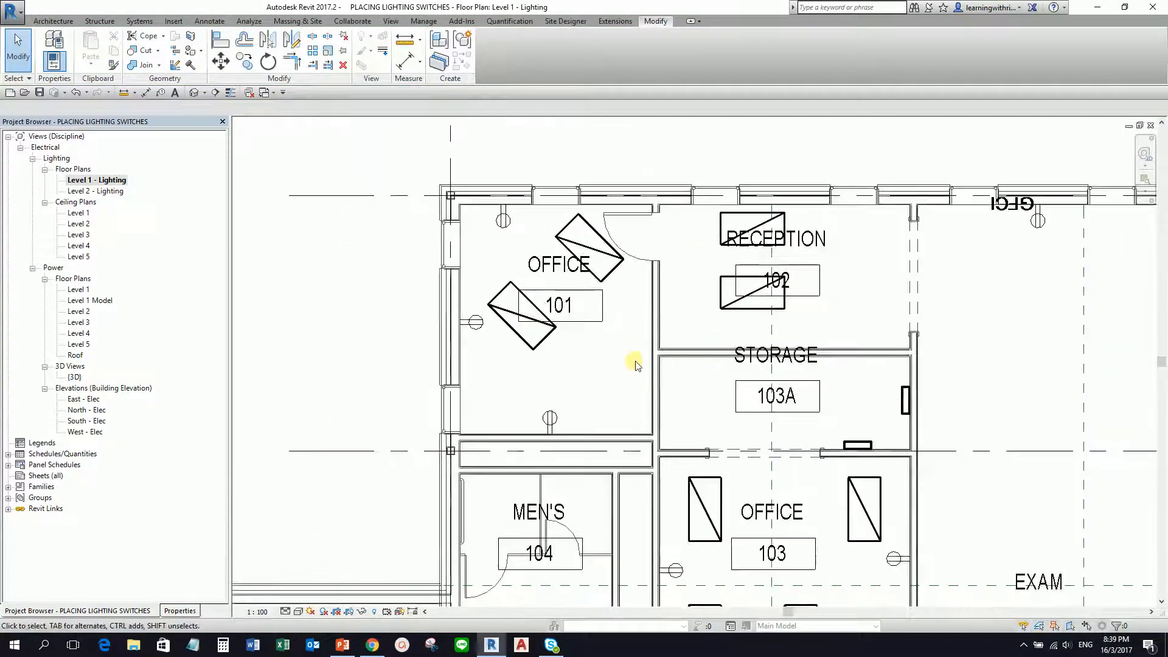
middle_drag(635, 361, 613, 354)
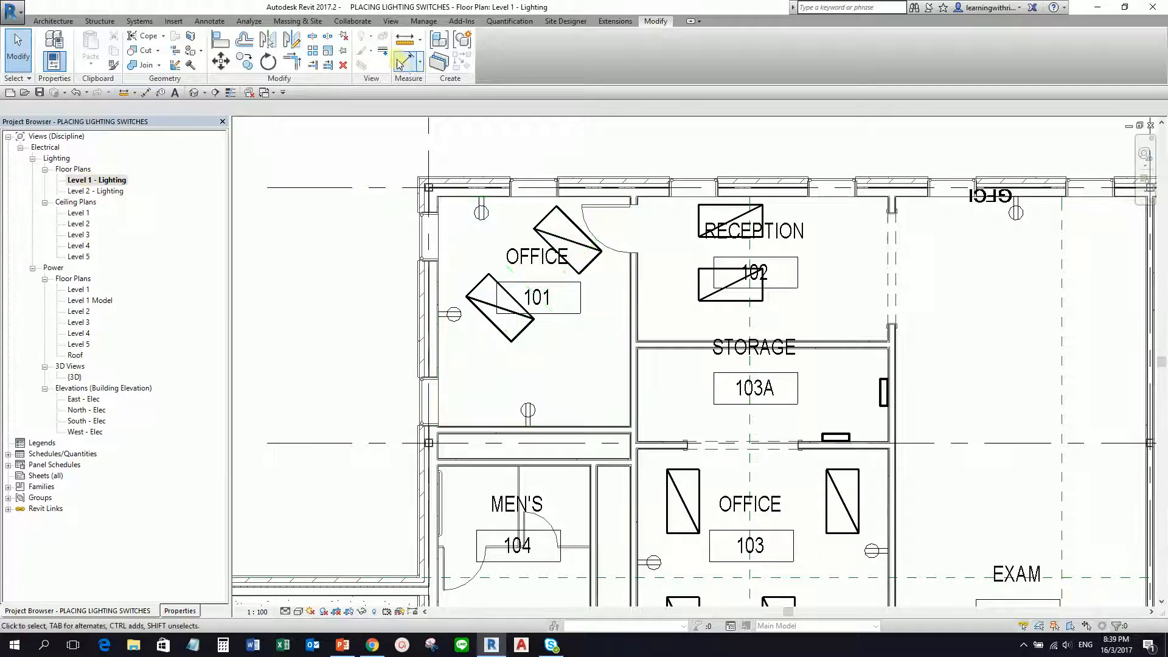
click(140, 21)
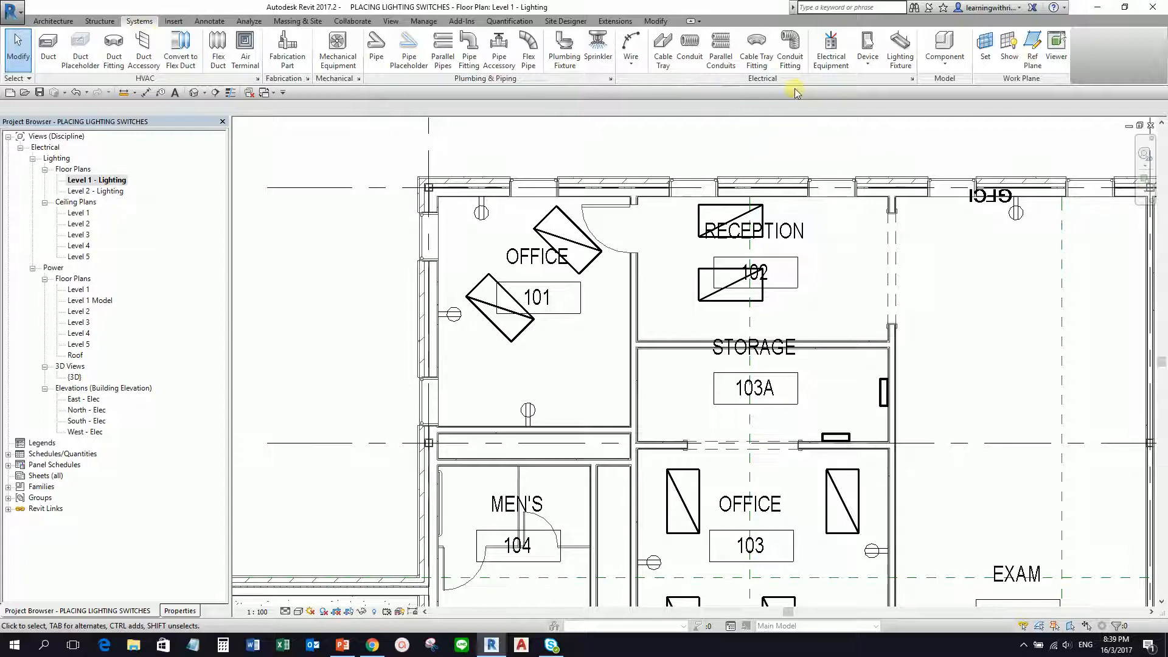
click(867, 66)
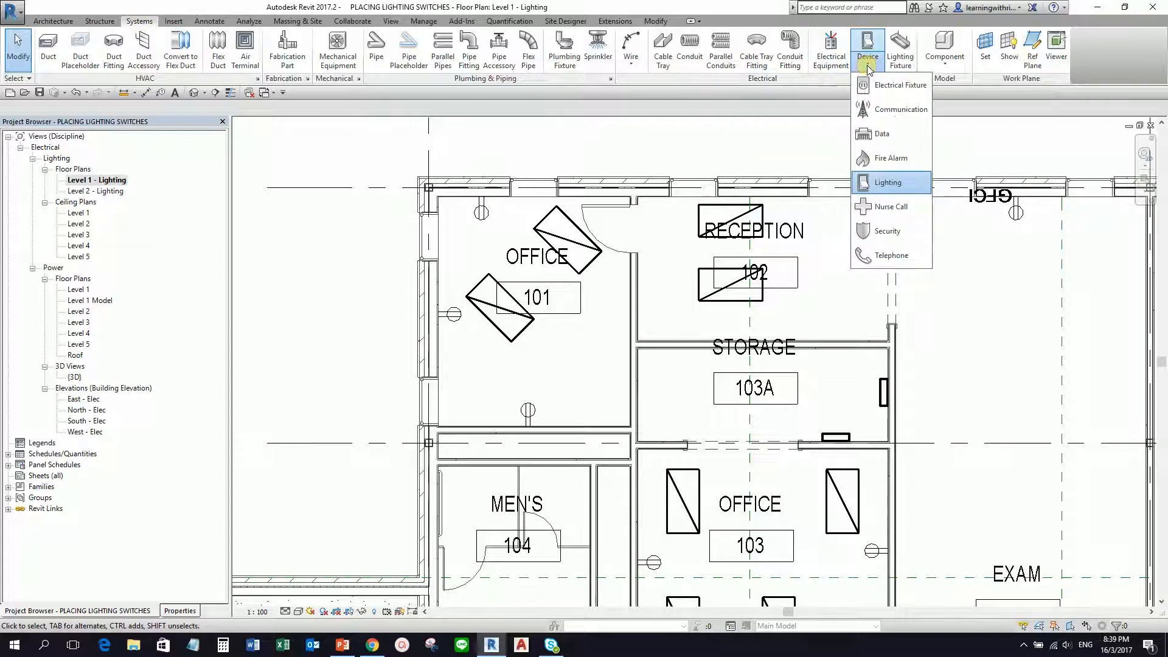
click(893, 181)
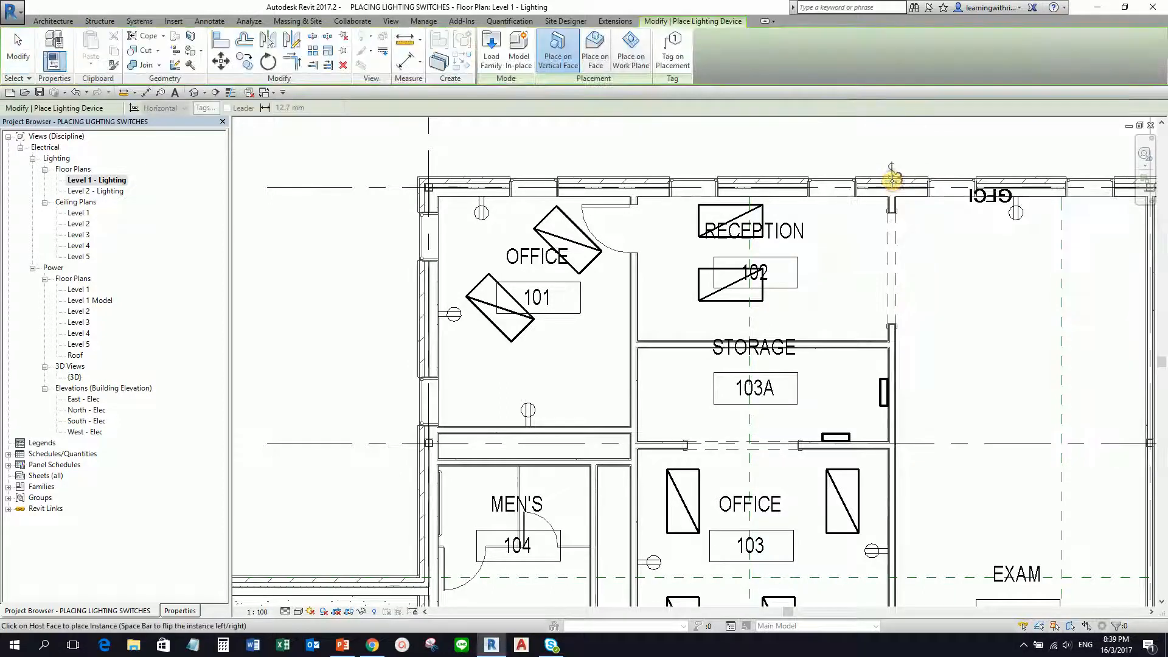
click(179, 611)
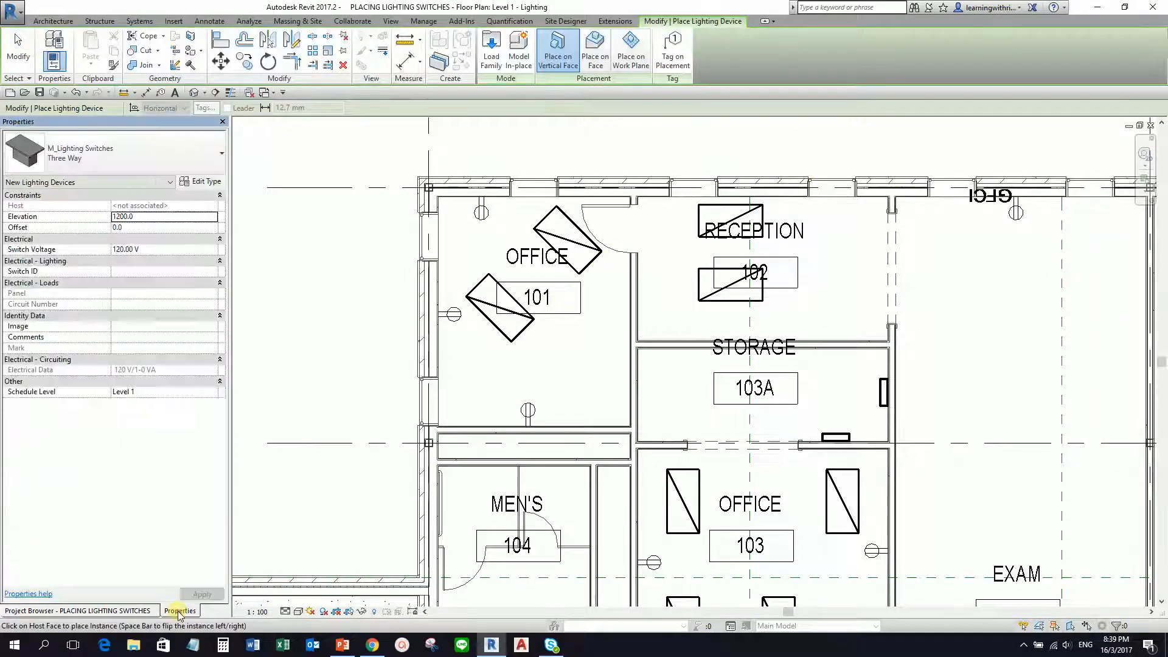
click(161, 149)
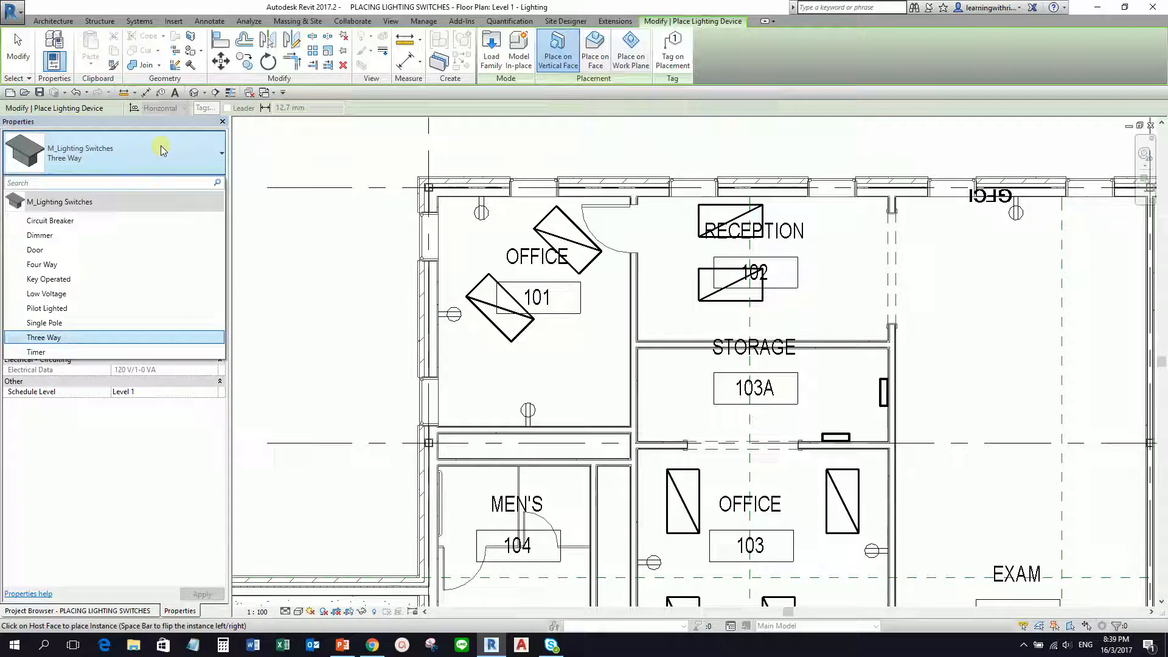
click(34, 250)
Step: Place one Door switch on the Office 101 face of the wall shared with Reception 102, beside the door opening, and end placement
scroll(610, 281, up, 2)
scroll(611, 281, up, 1)
scroll(620, 256, up, 1)
middle_drag(621, 255, 656, 250)
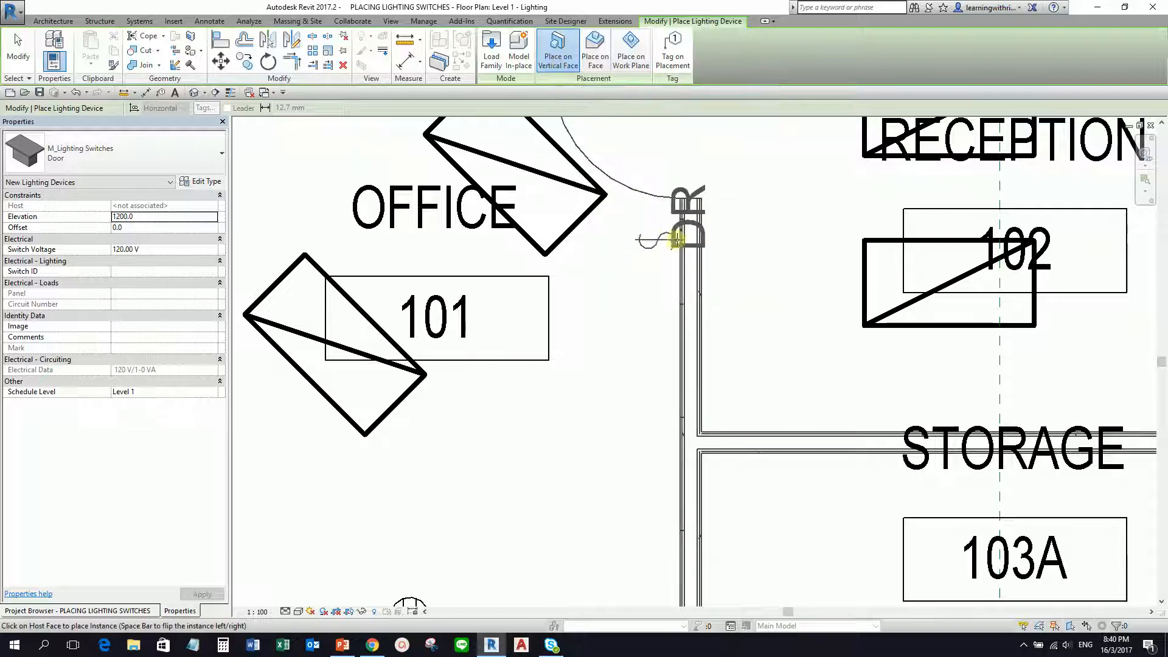
key(ctrl)
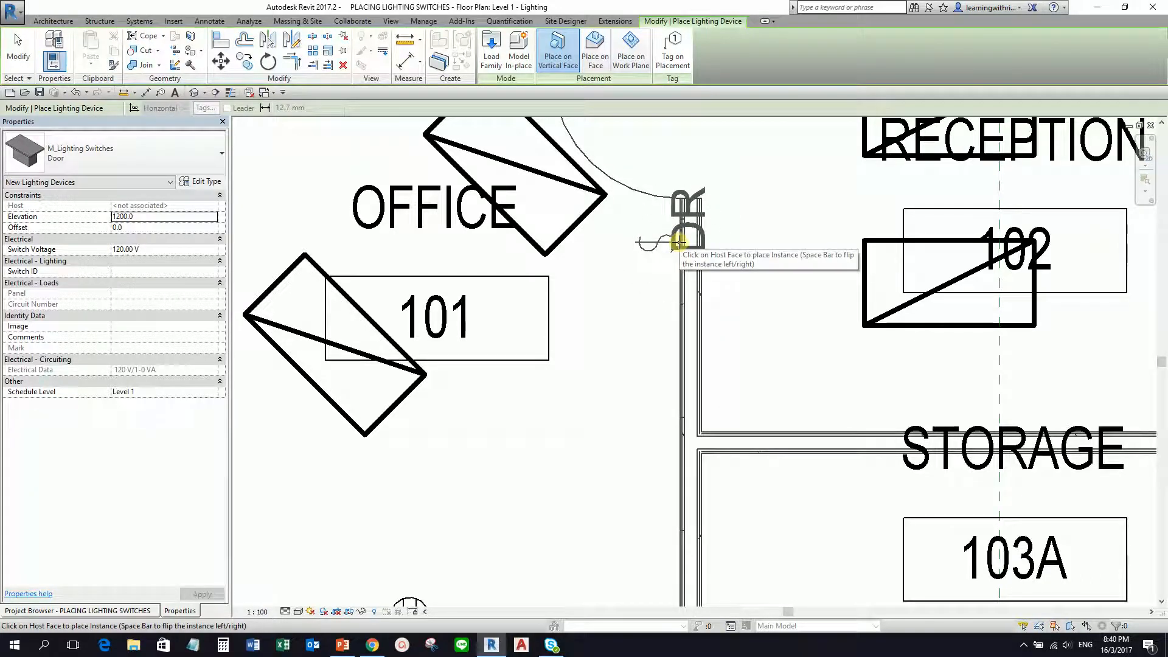
click(680, 242)
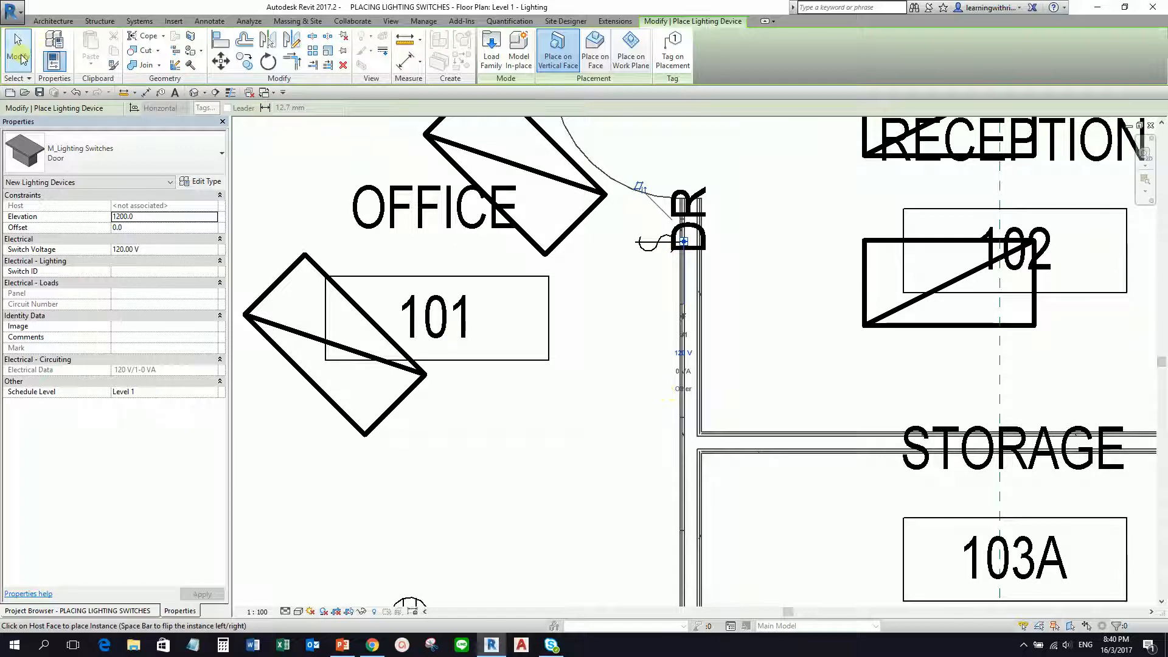
click(21, 56)
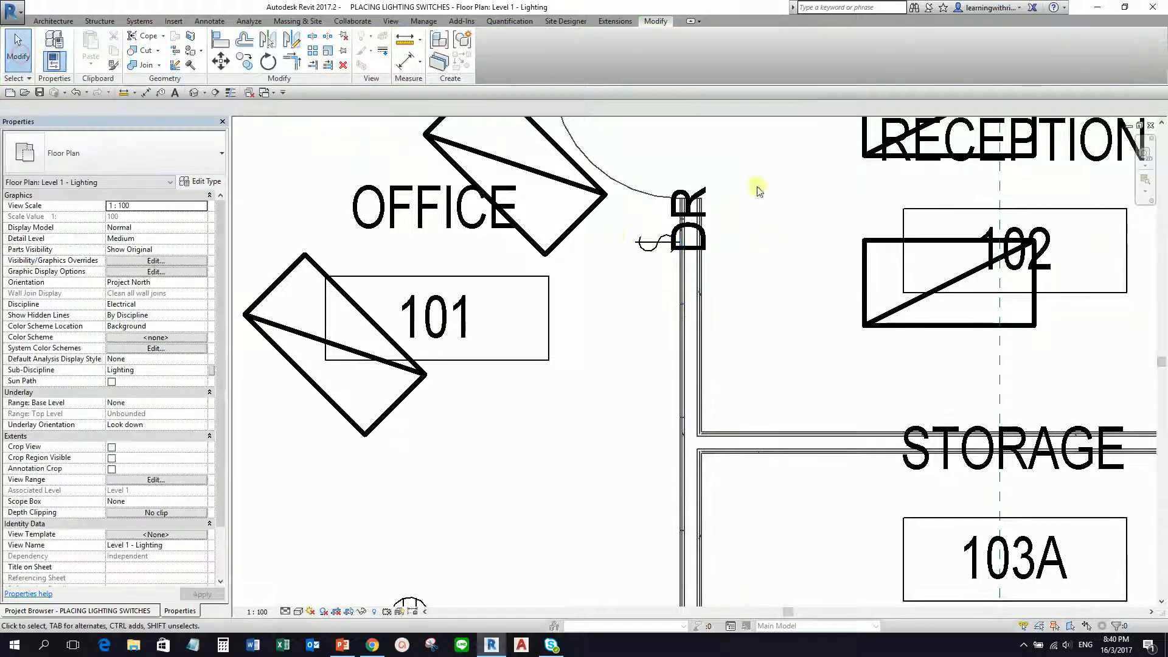
scroll(644, 261, up, 2)
middle_drag(649, 258, 686, 308)
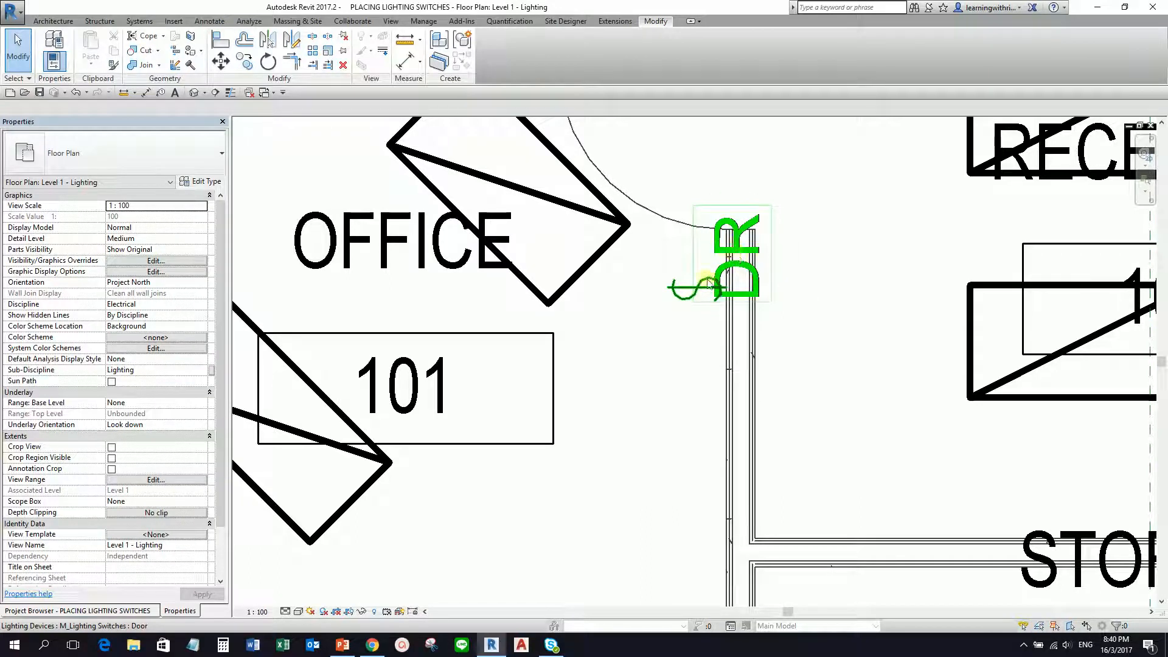
Step: Clear the Label parameter of the Door type of M_Lighting Switches, using the switch in Office 101
click(691, 293)
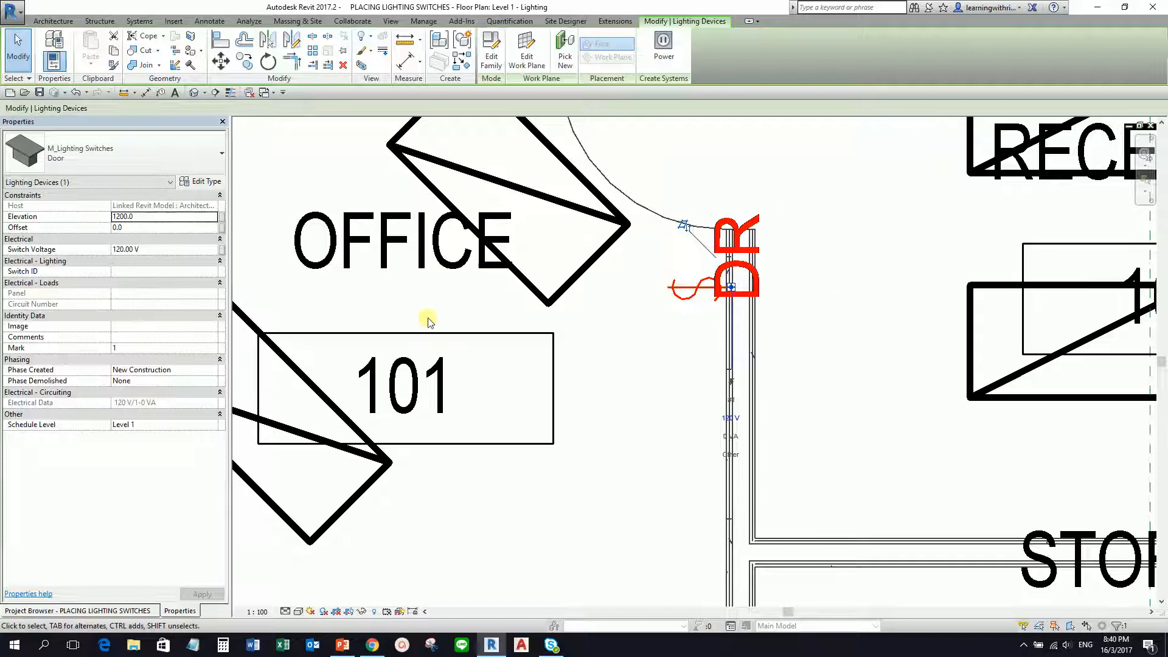
click(210, 183)
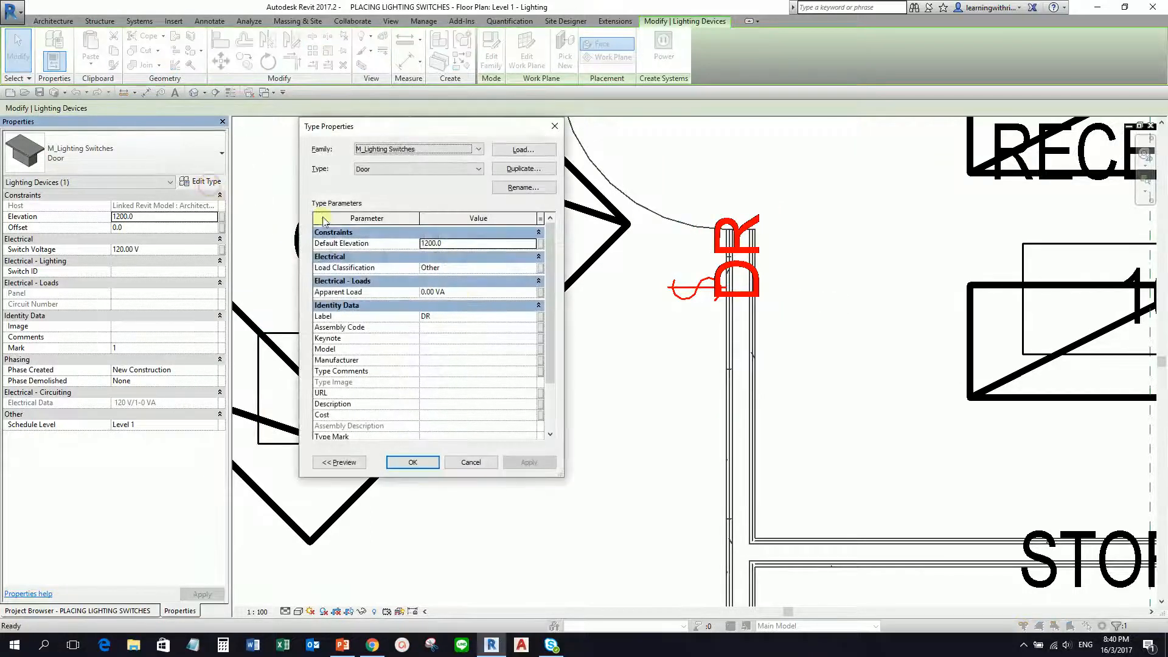
click(438, 318)
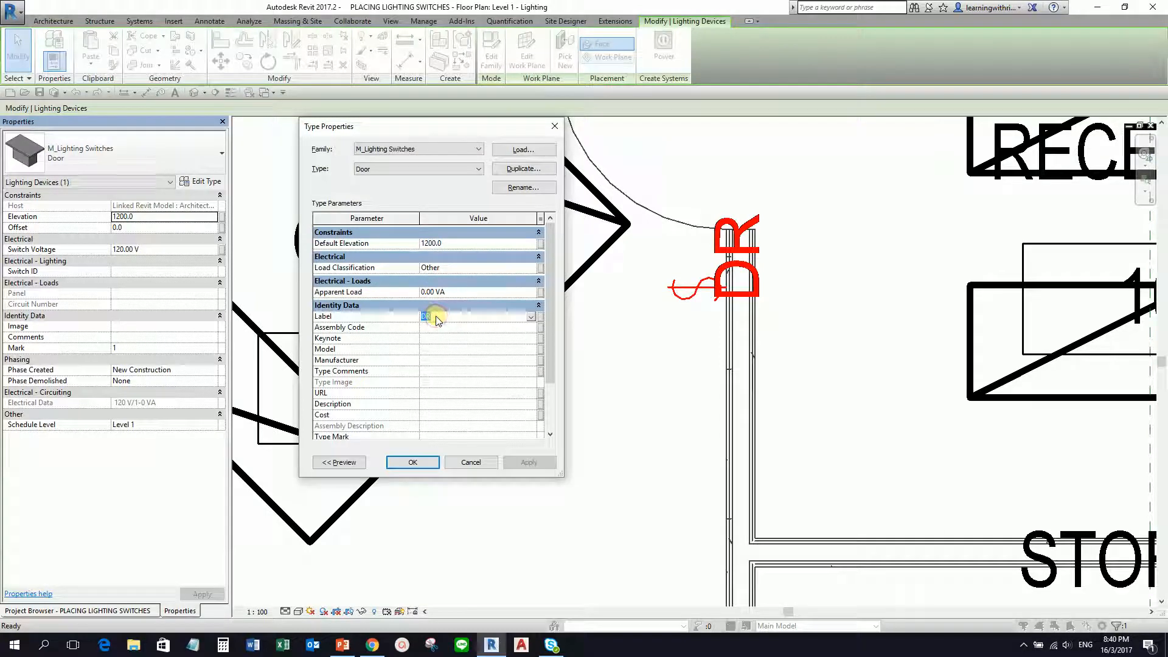
key(BackSpace)
click(435, 316)
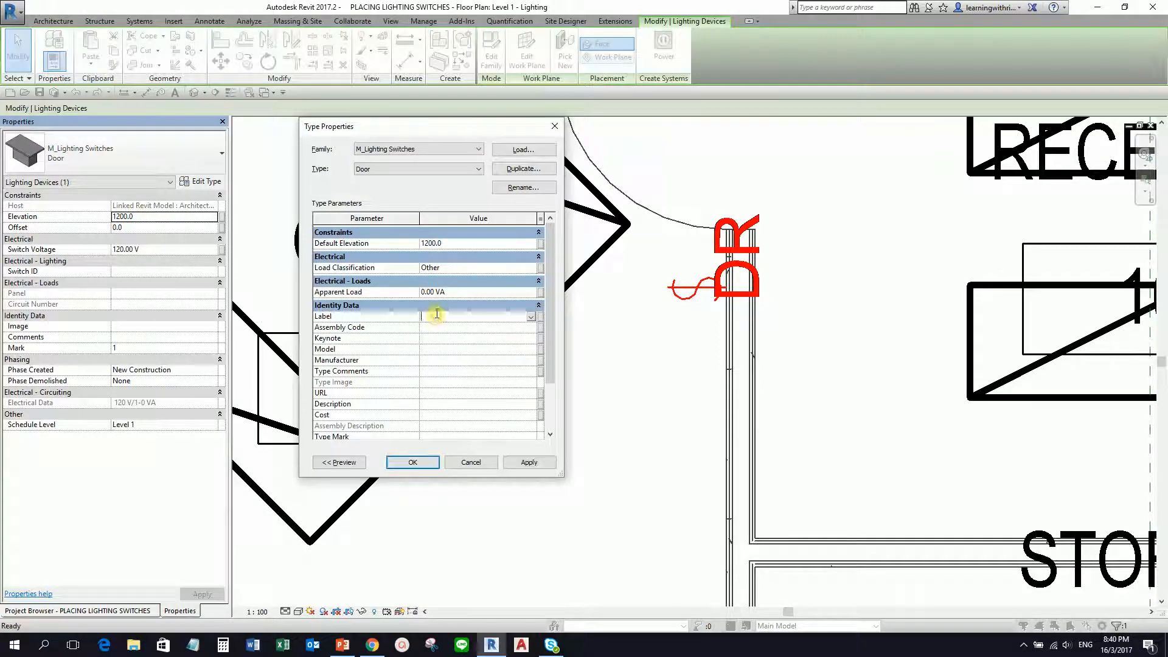
click(417, 463)
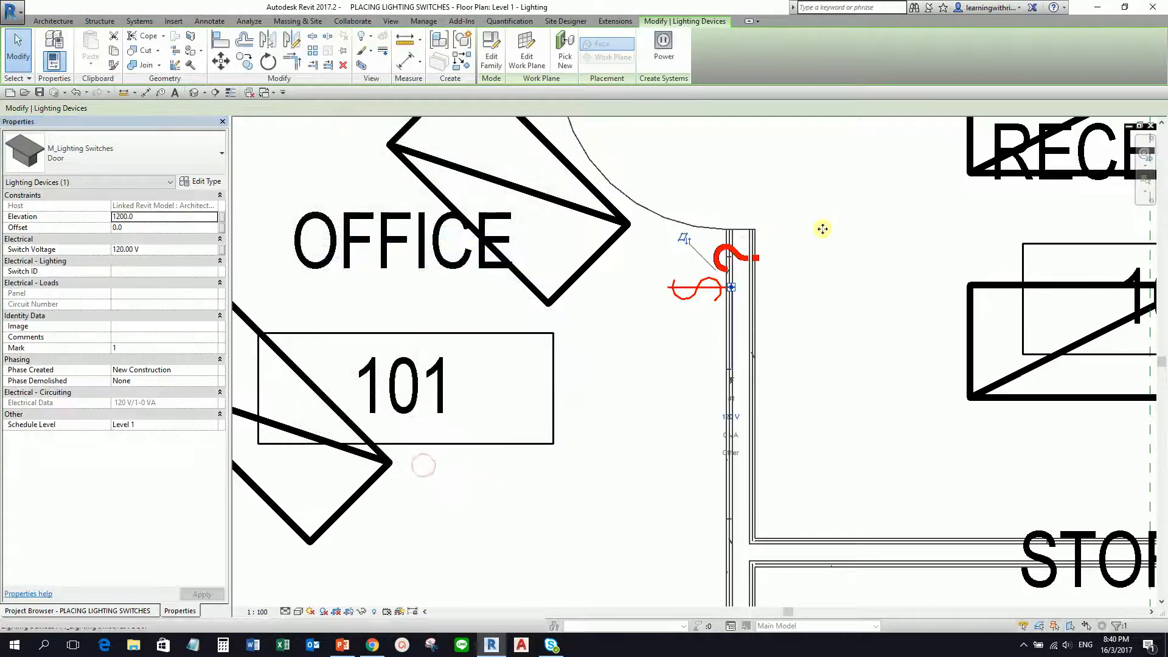
click(902, 392)
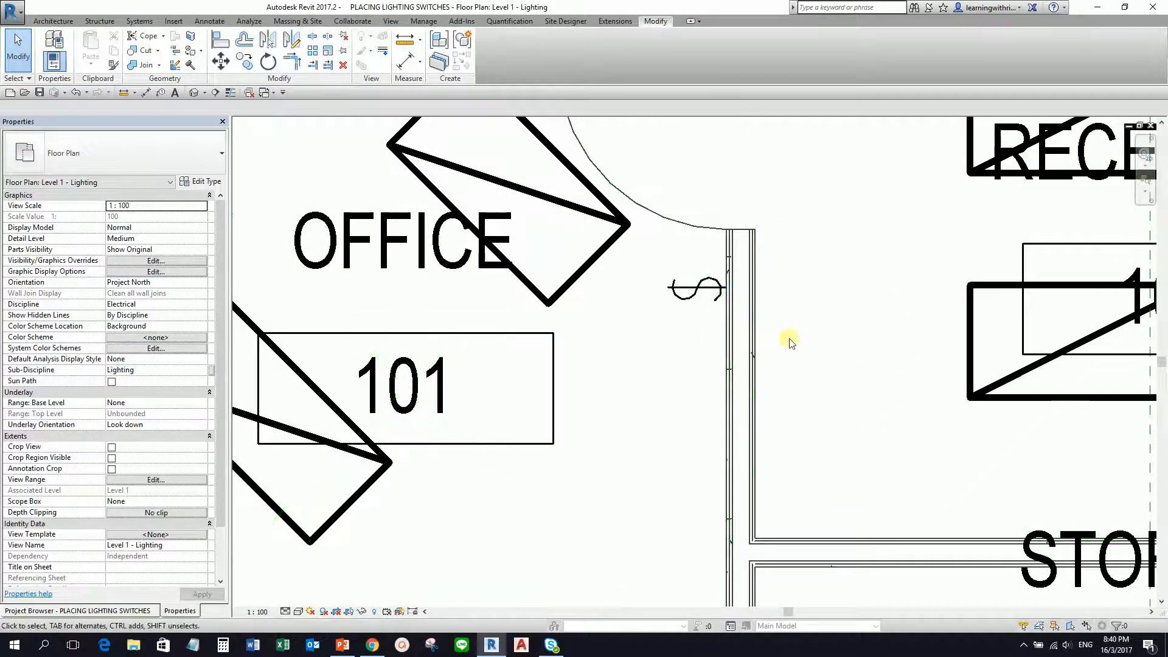
Step: Set the Label of the Door switch type back to DR and deselect the switch in Office 101
click(671, 291)
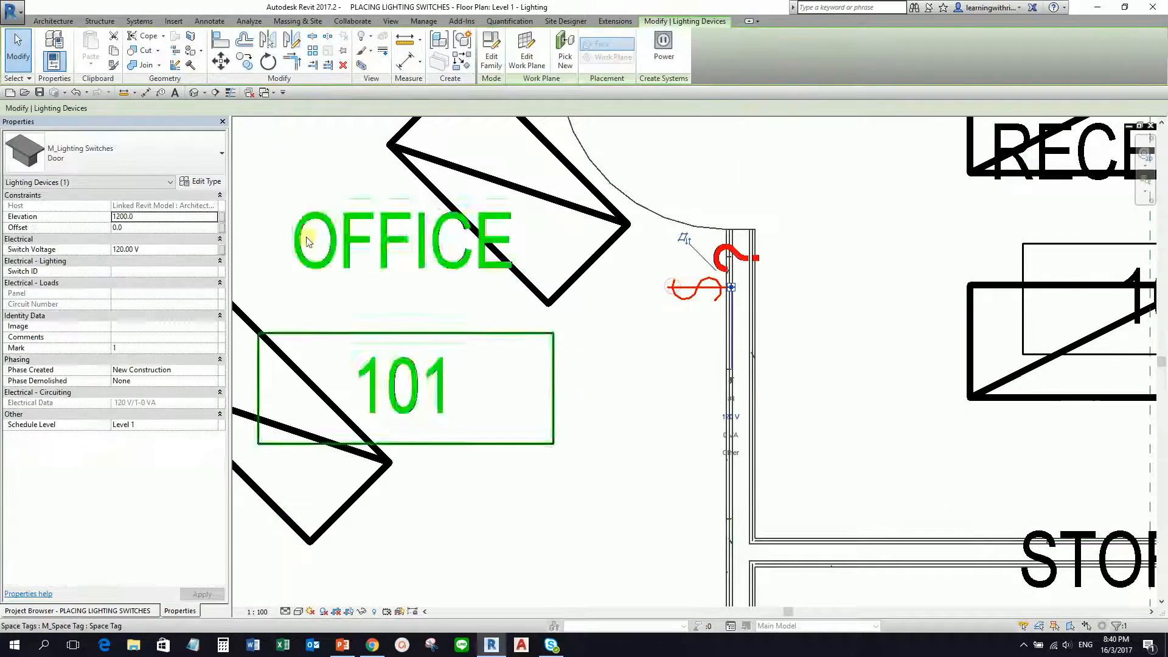
click(201, 181)
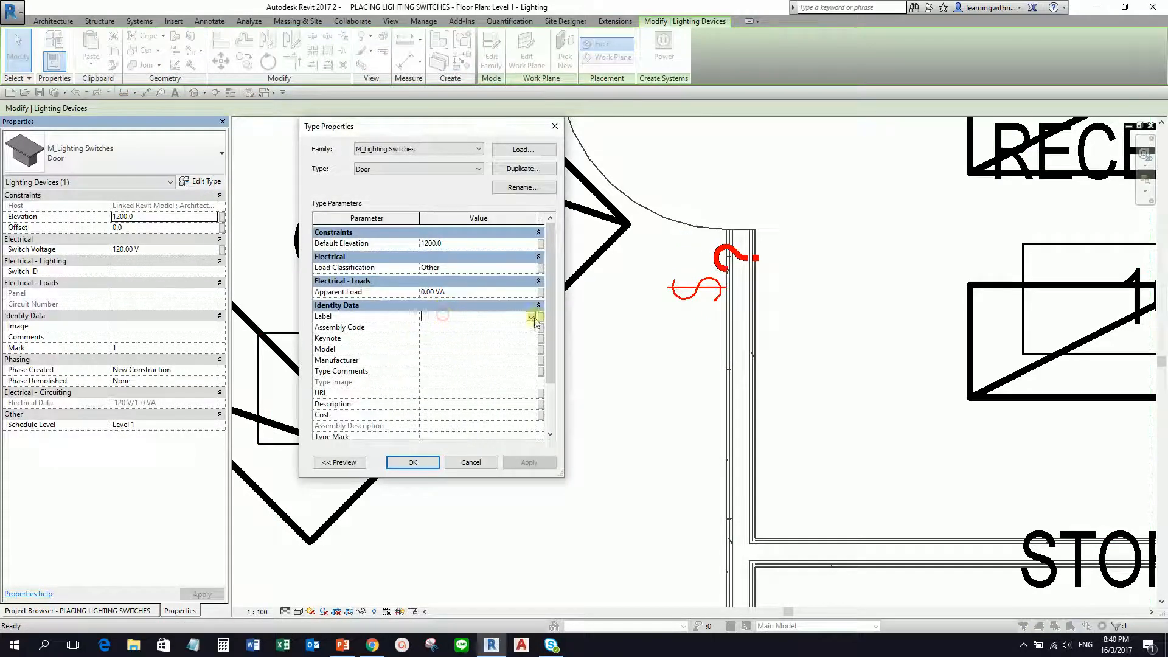
text(D)
key(Tab)
click(651, 352)
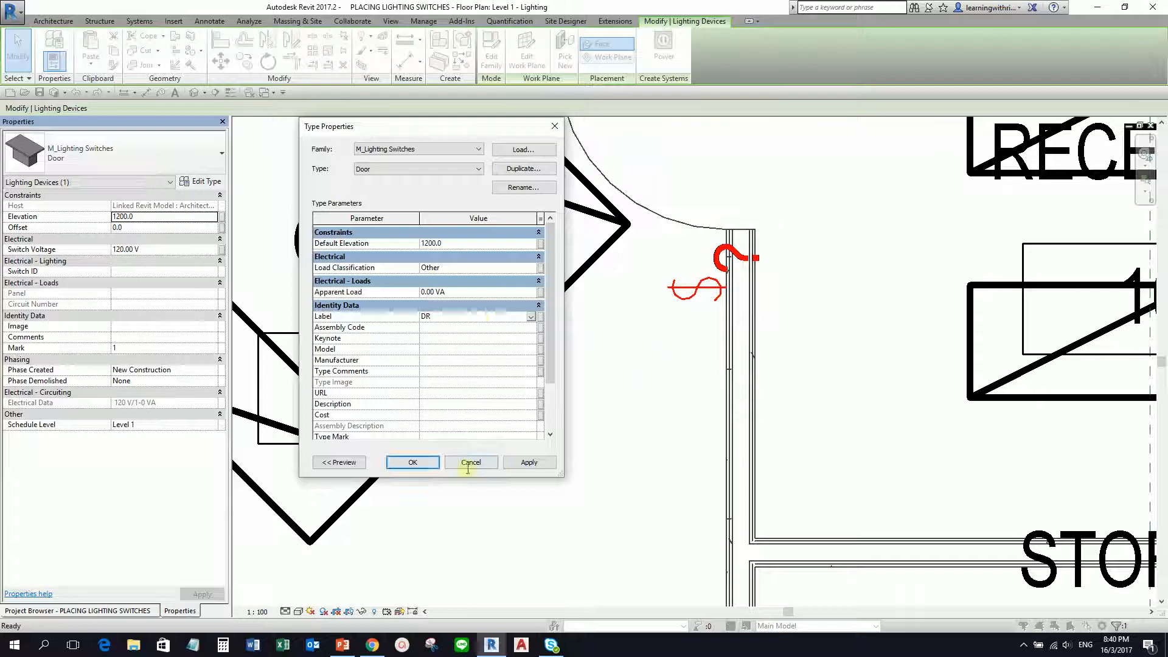
click(406, 463)
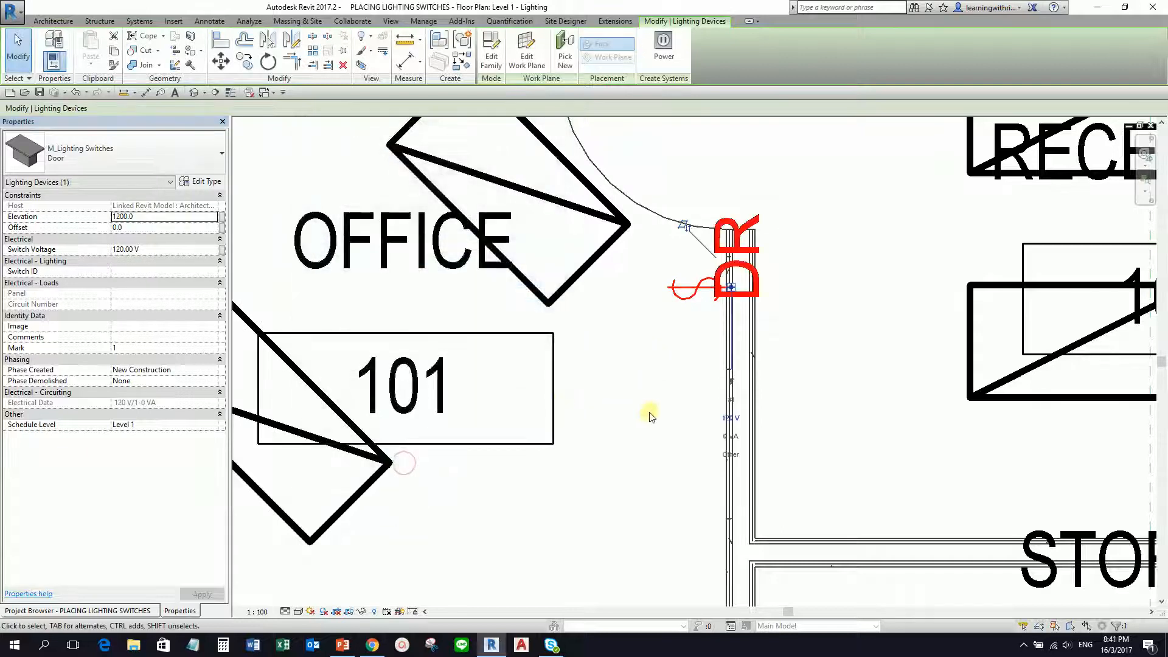
click(645, 411)
Step: Create a similar Door switch from the Office 101 one on the Reception 102 face of the Storage 103A wall, near the opening to Exam 1003
scroll(646, 411, down, 3)
middle_drag(648, 402, 615, 315)
key(ctrl)
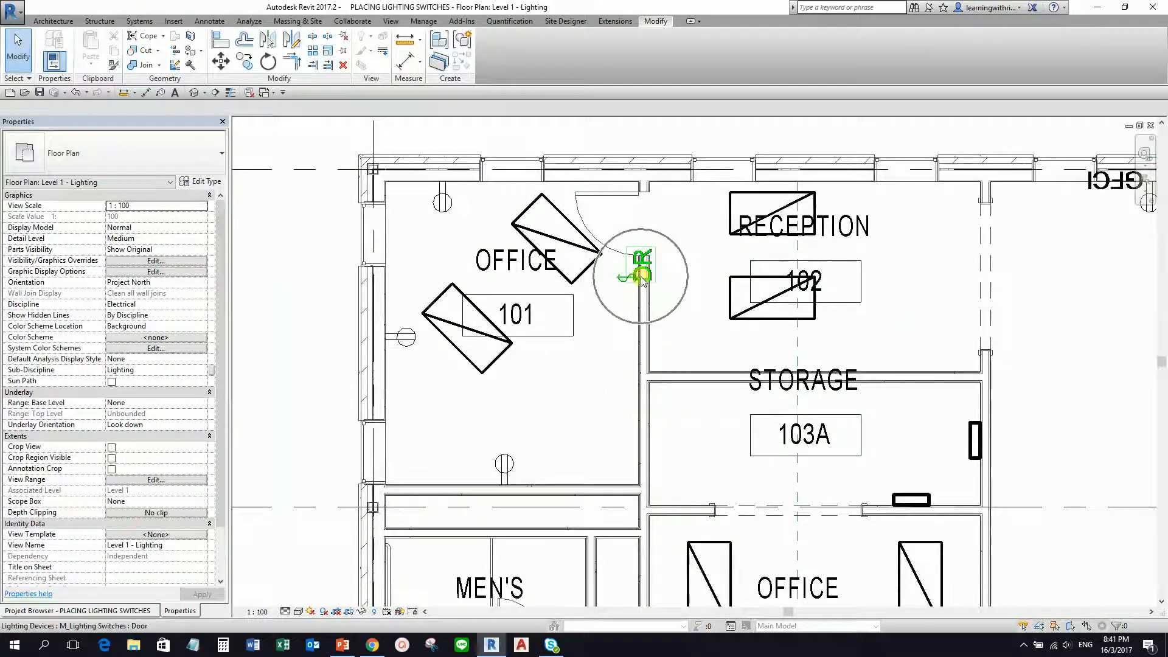
middle_drag(735, 409, 625, 387)
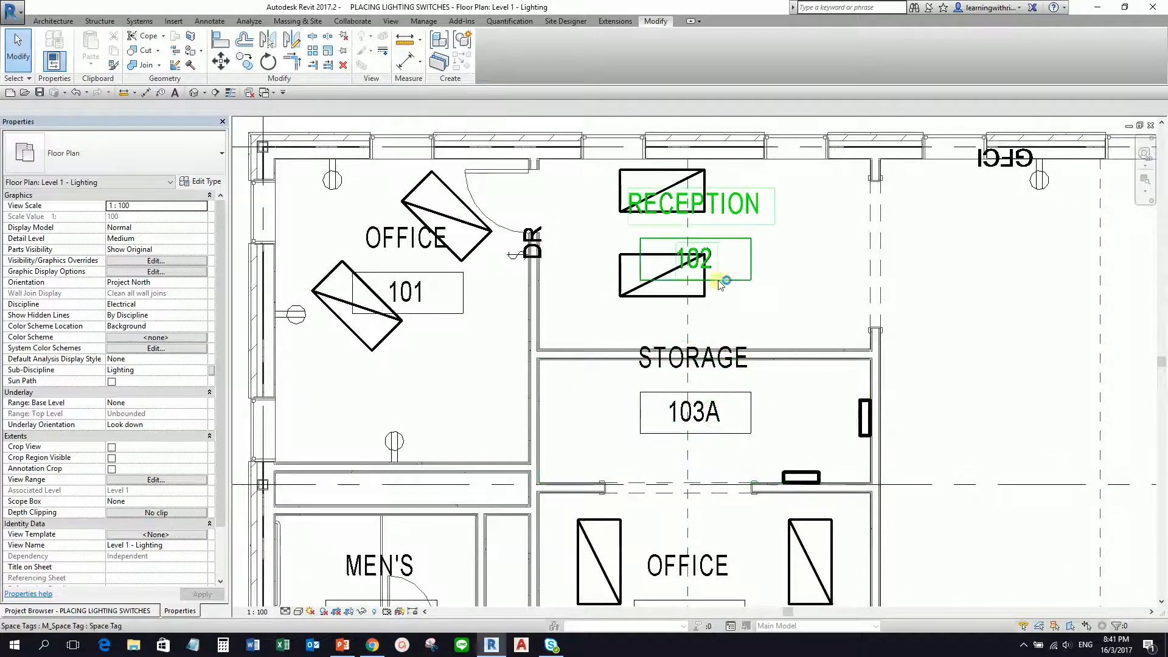
key(ctrl)
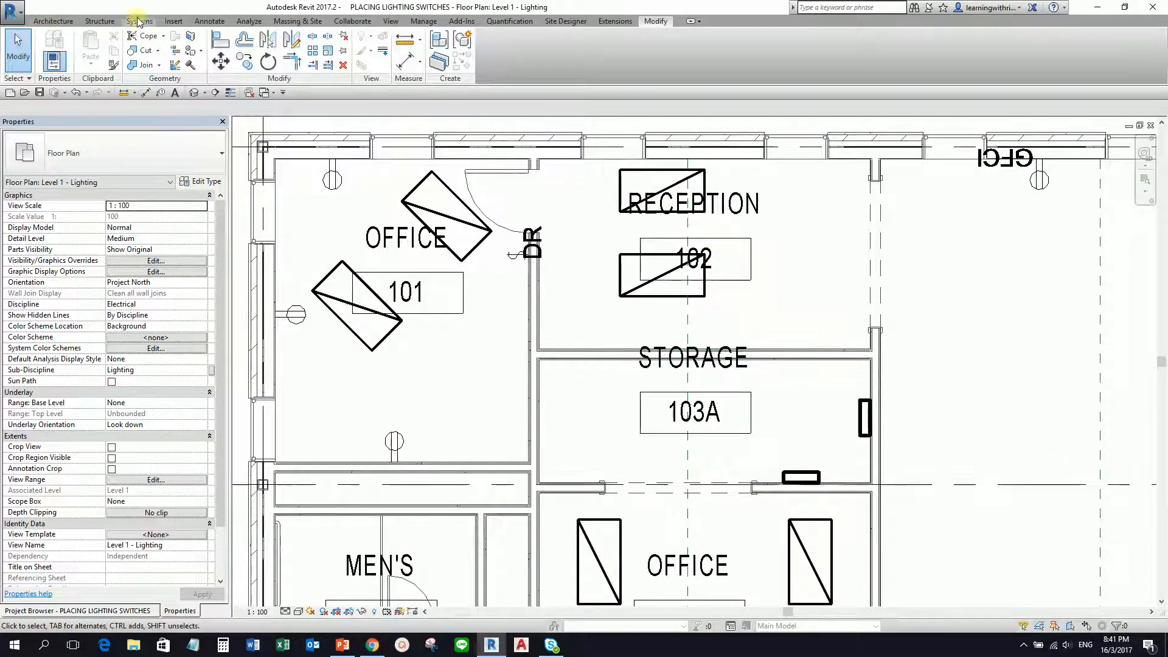
scroll(532, 249, up, 3)
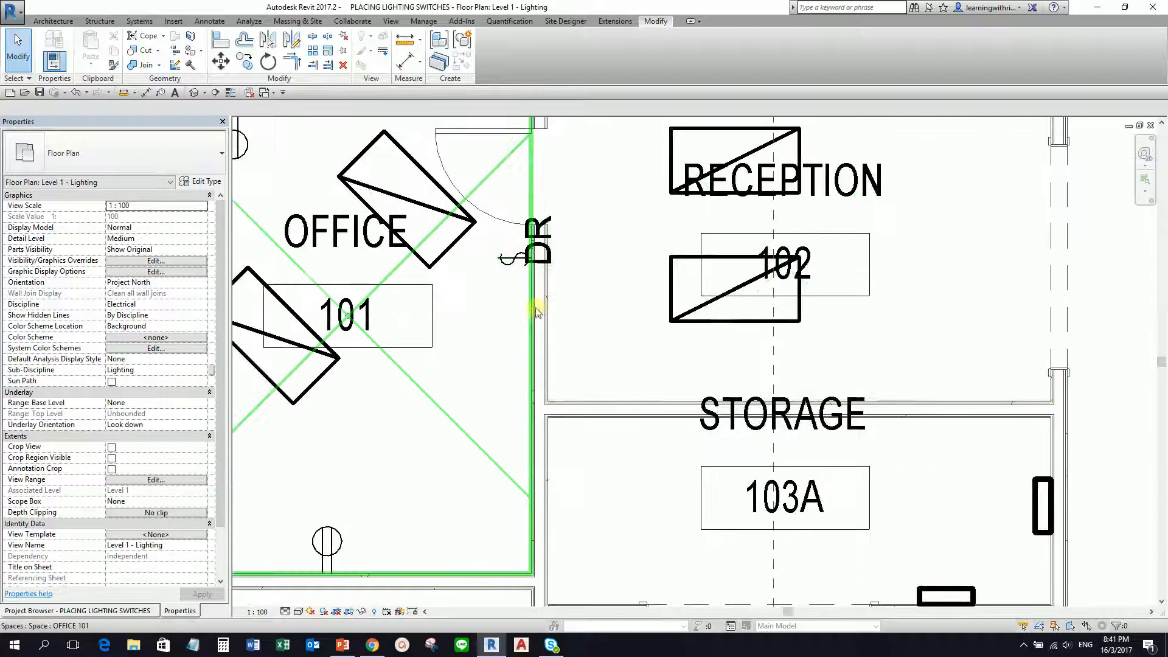
click(504, 264)
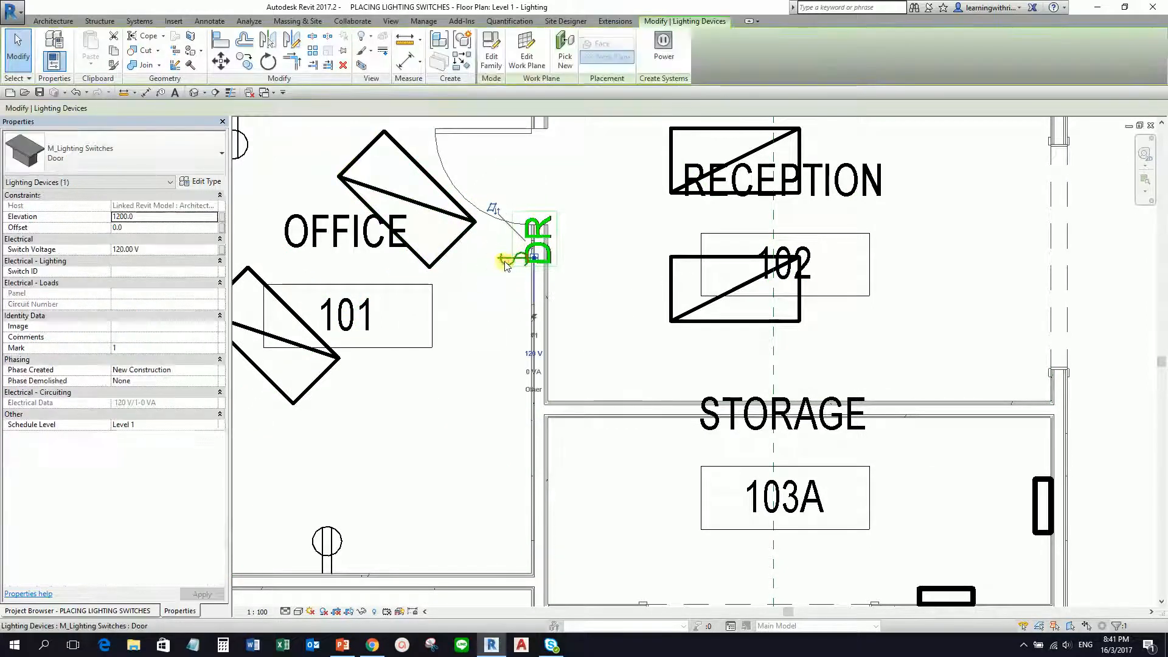
right_click(504, 264)
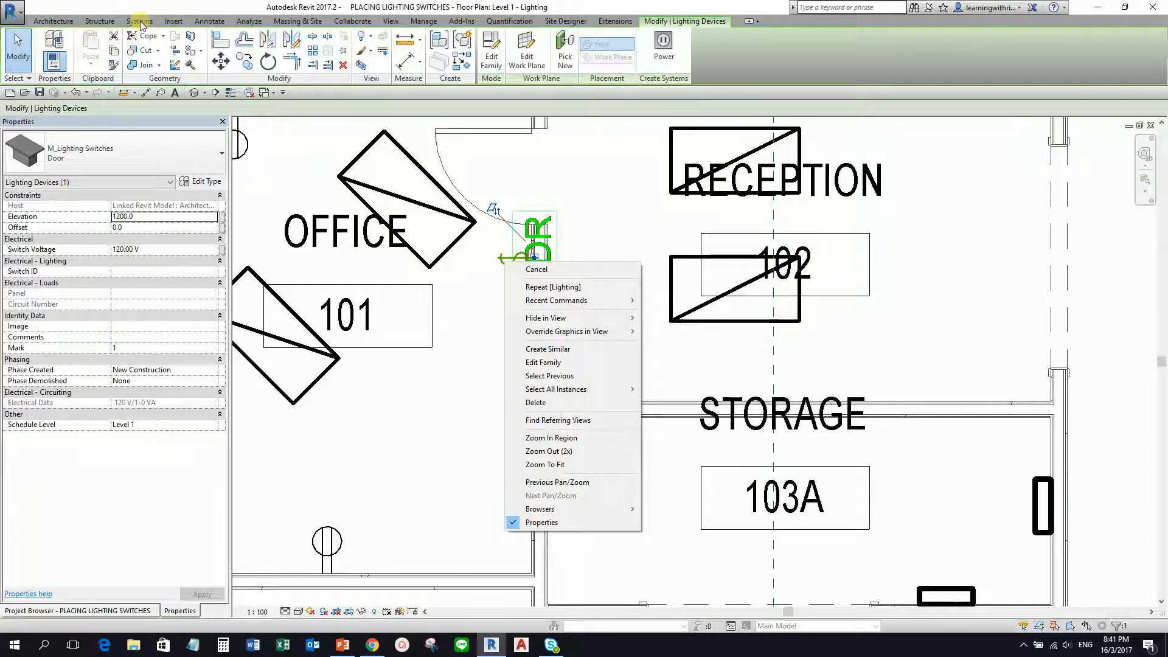
click(547, 349)
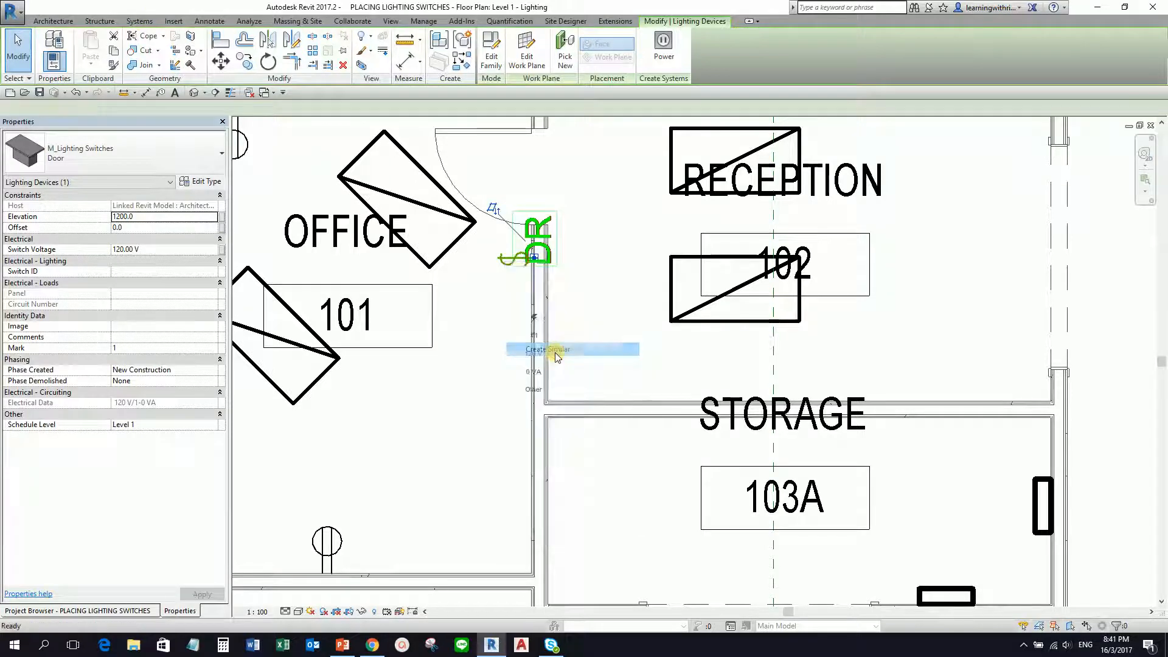
middle_drag(981, 371, 880, 352)
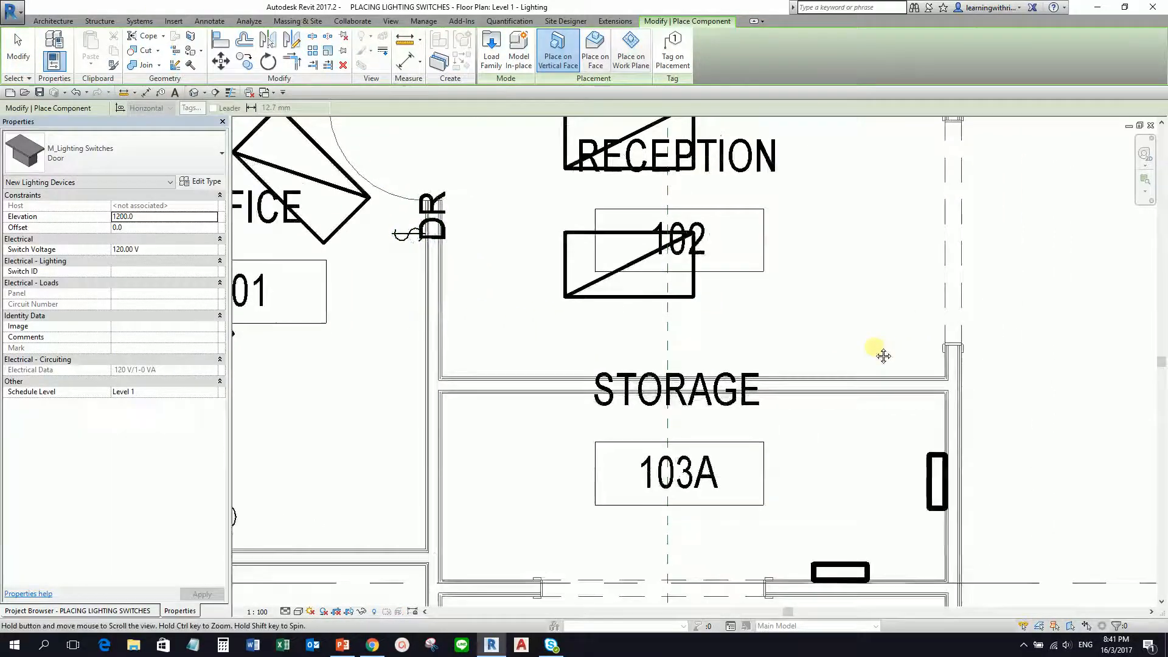
scroll(875, 352, up, 2)
scroll(908, 376, down, 2)
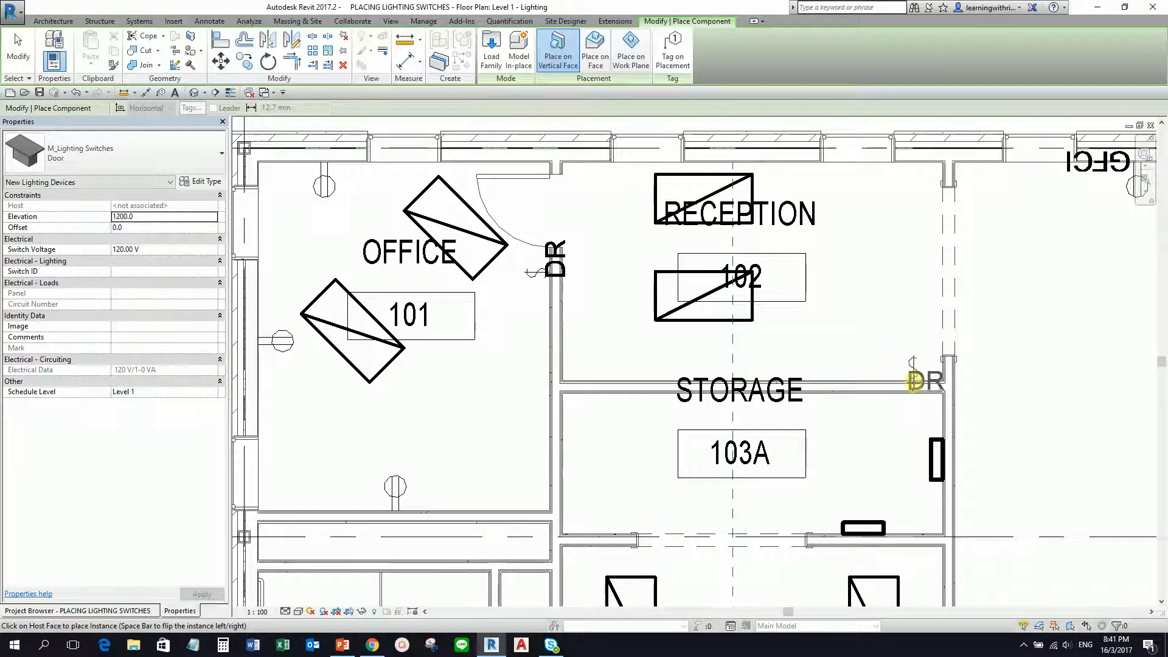
click(911, 382)
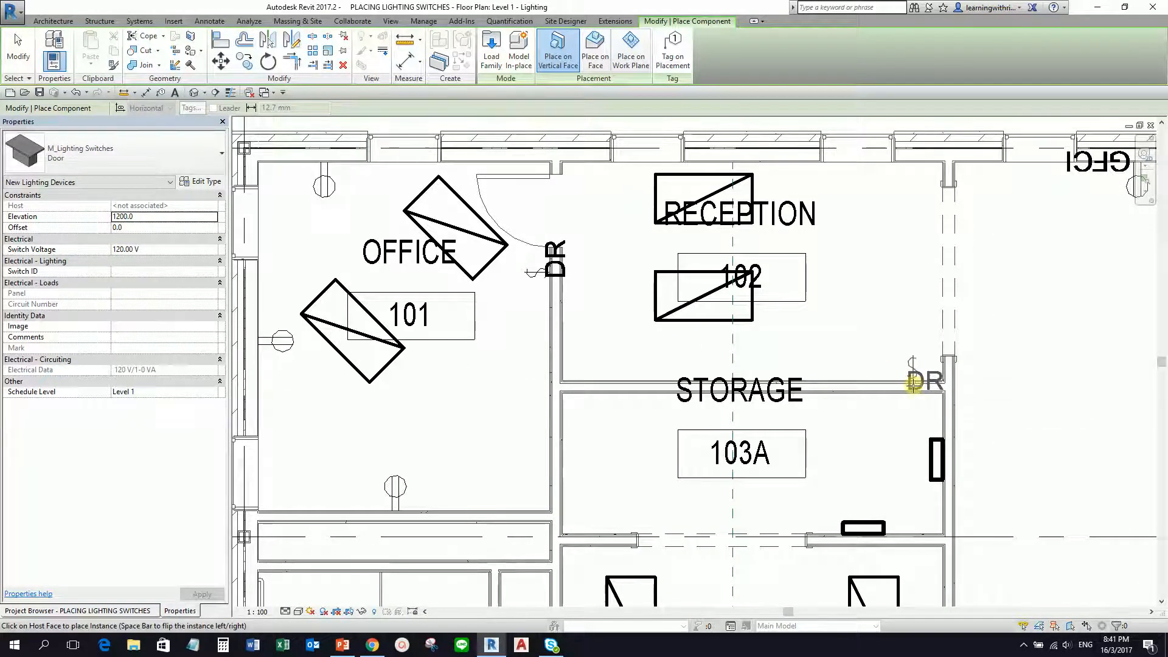
Step: Place a Door switch at elevation 1200 on the Office 103 face of the corridor wall, beside the latch side of the door
scroll(886, 377, down, 1)
middle_drag(883, 441, 893, 343)
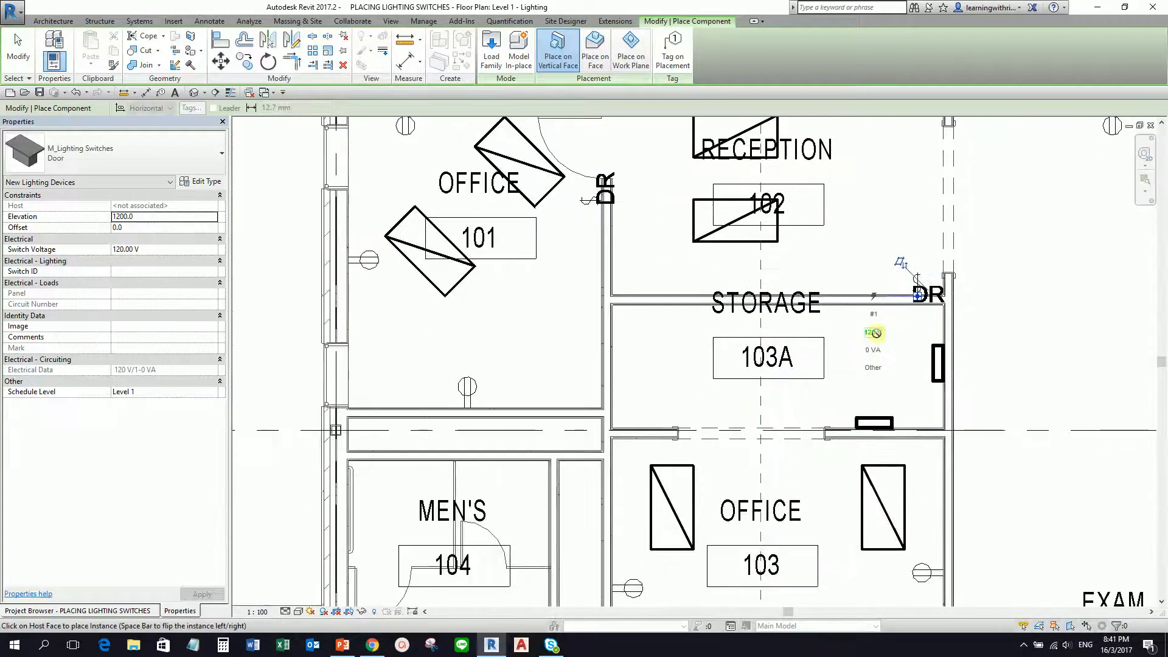
scroll(799, 436, down, 1)
middle_drag(827, 447, 807, 292)
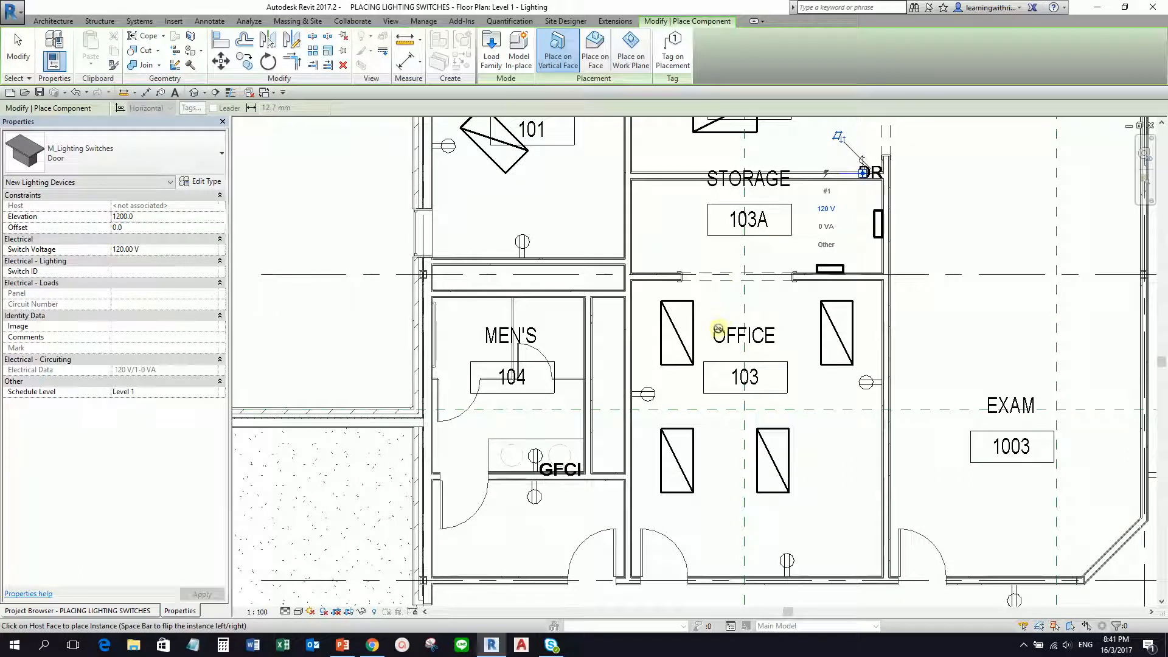
scroll(728, 359, down, 1)
middle_drag(724, 531, 673, 339)
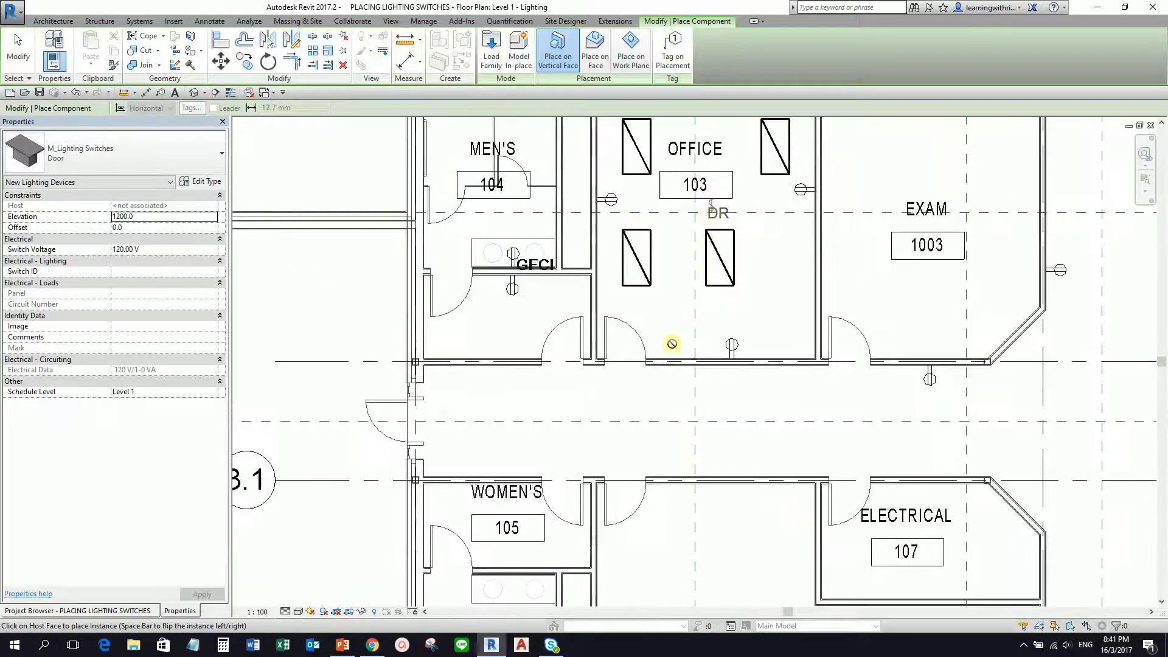
scroll(659, 352, up, 2)
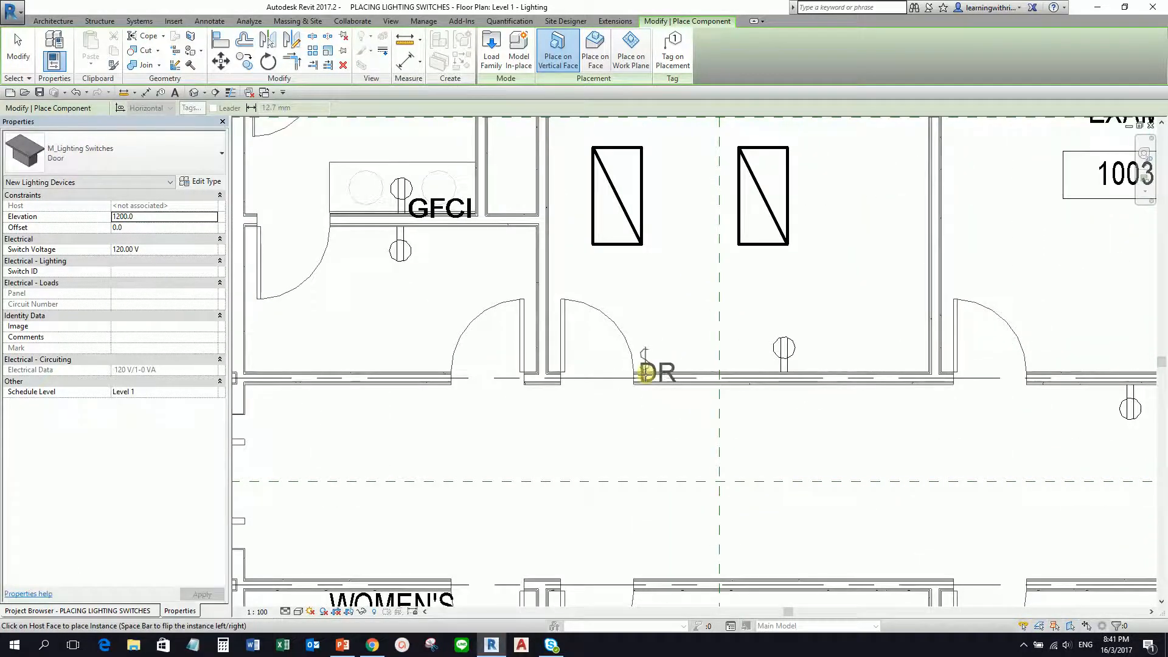
scroll(643, 373, up, 4)
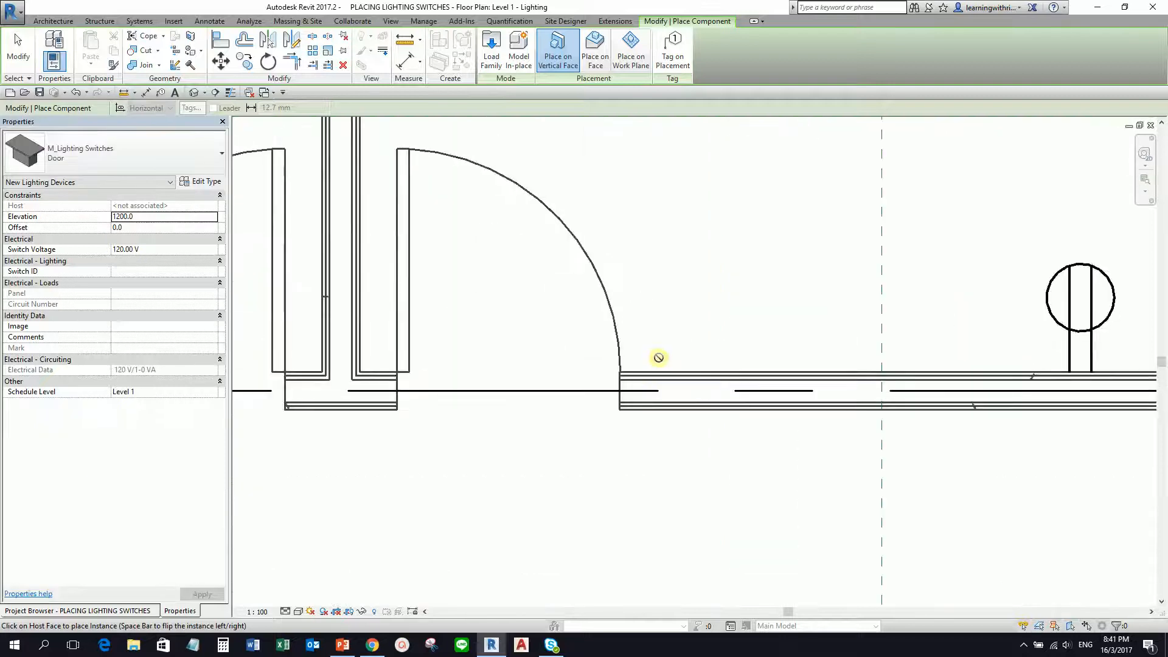
click(653, 367)
scroll(706, 295, down, 1)
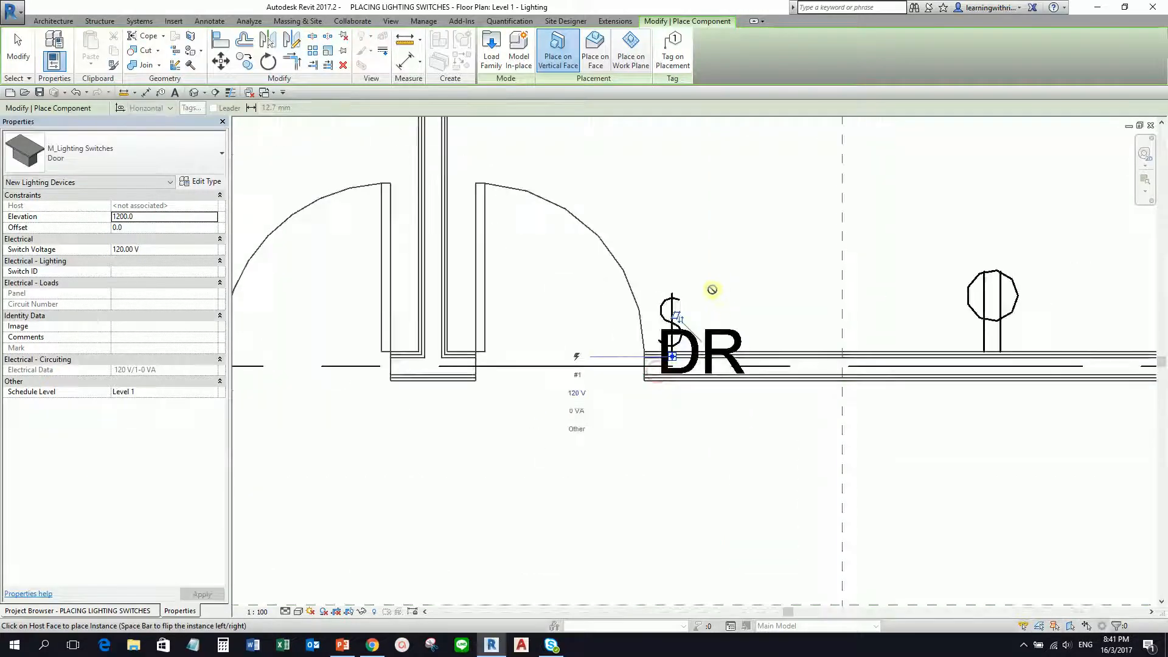
click(138, 221)
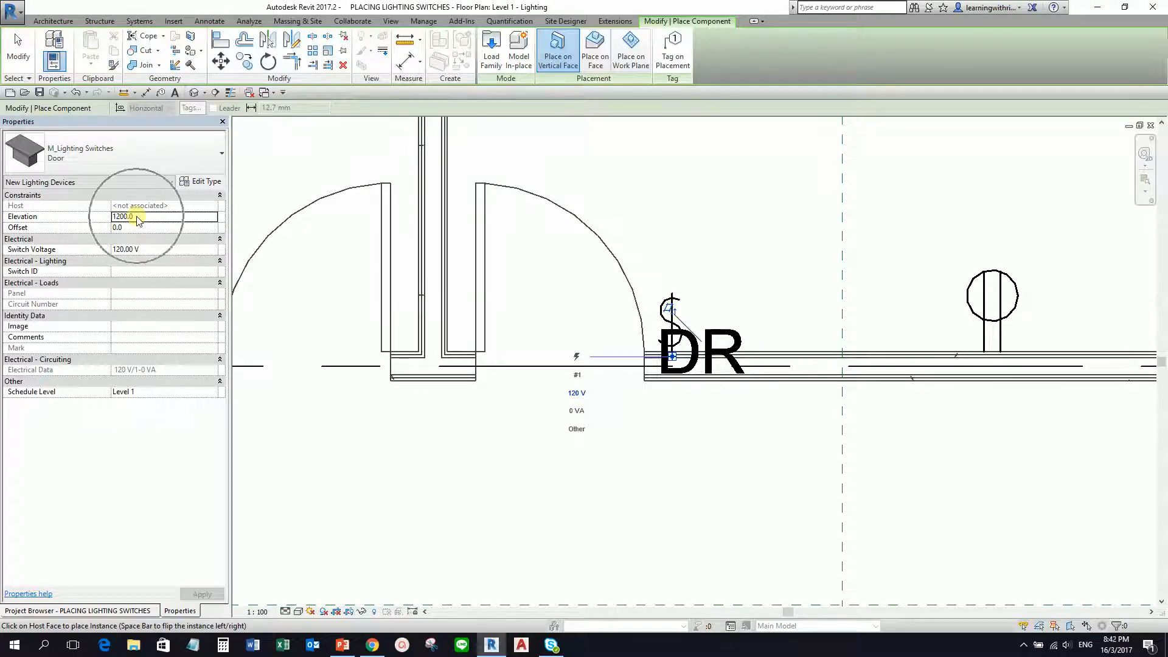
Step: Place a Door switch on the Room 24 face of the wall shared with Kitchen 110, just past the door frame on the Stair 1002 side
scroll(762, 318, down, 5)
scroll(641, 364, down, 2)
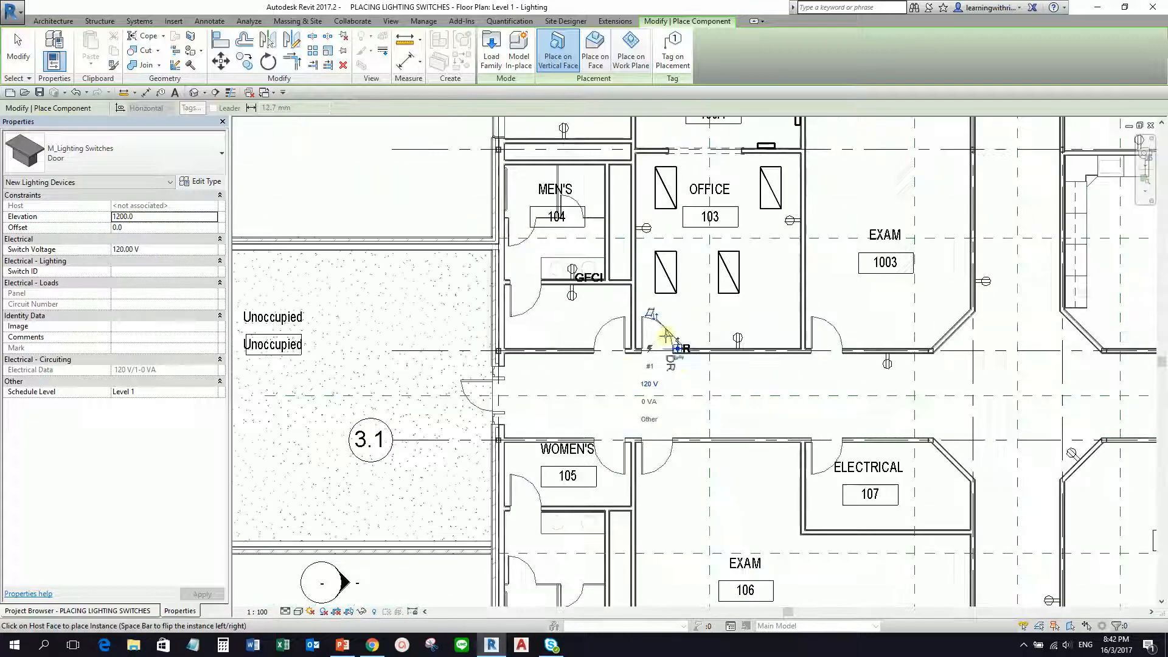
middle_drag(900, 295, 409, 396)
scroll(722, 304, down, 3)
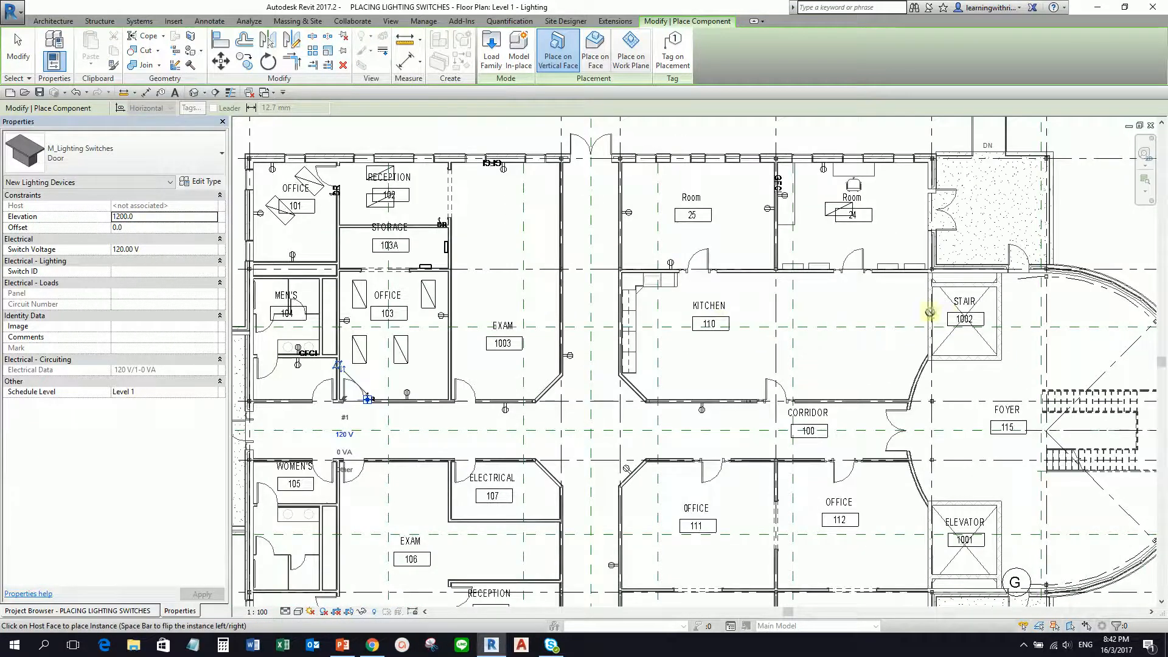
middle_drag(855, 310, 699, 301)
scroll(673, 225, up, 5)
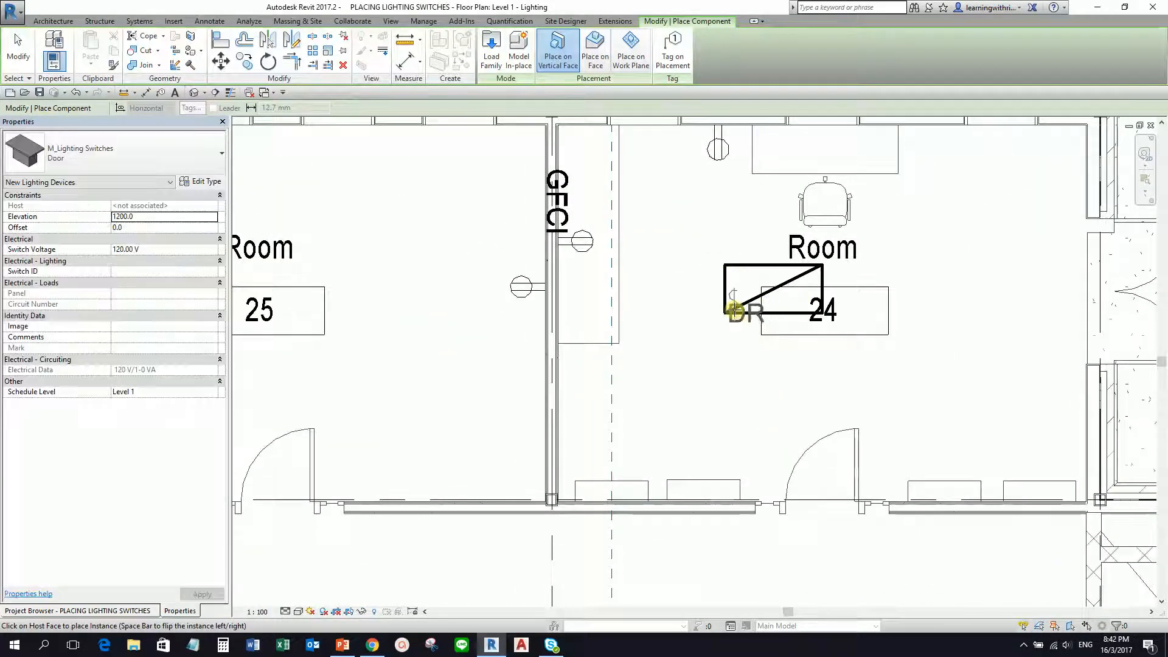
middle_drag(891, 391, 762, 344)
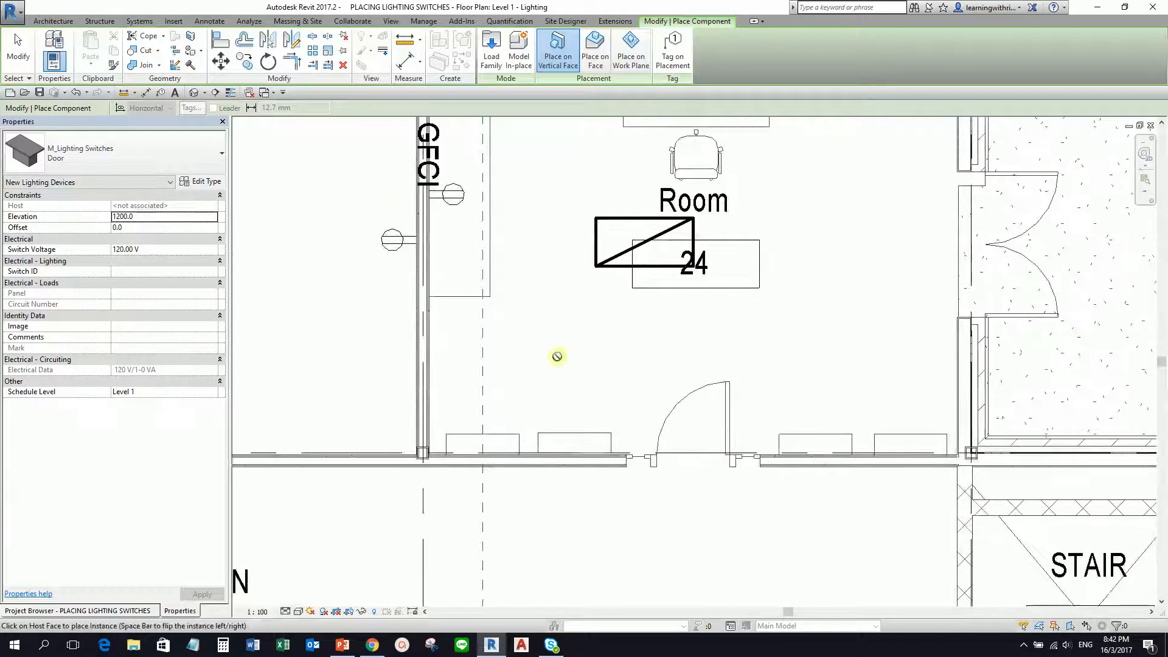
scroll(557, 356, down, 3)
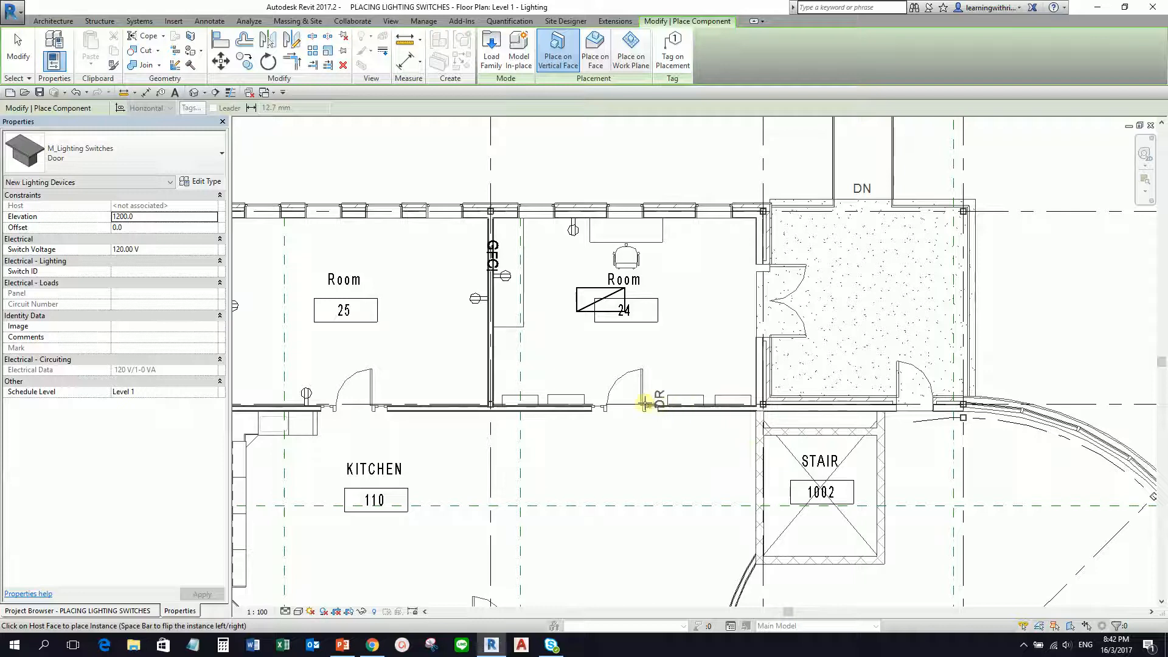
scroll(645, 403, up, 3)
scroll(568, 396, down, 5)
middle_drag(568, 396, 675, 323)
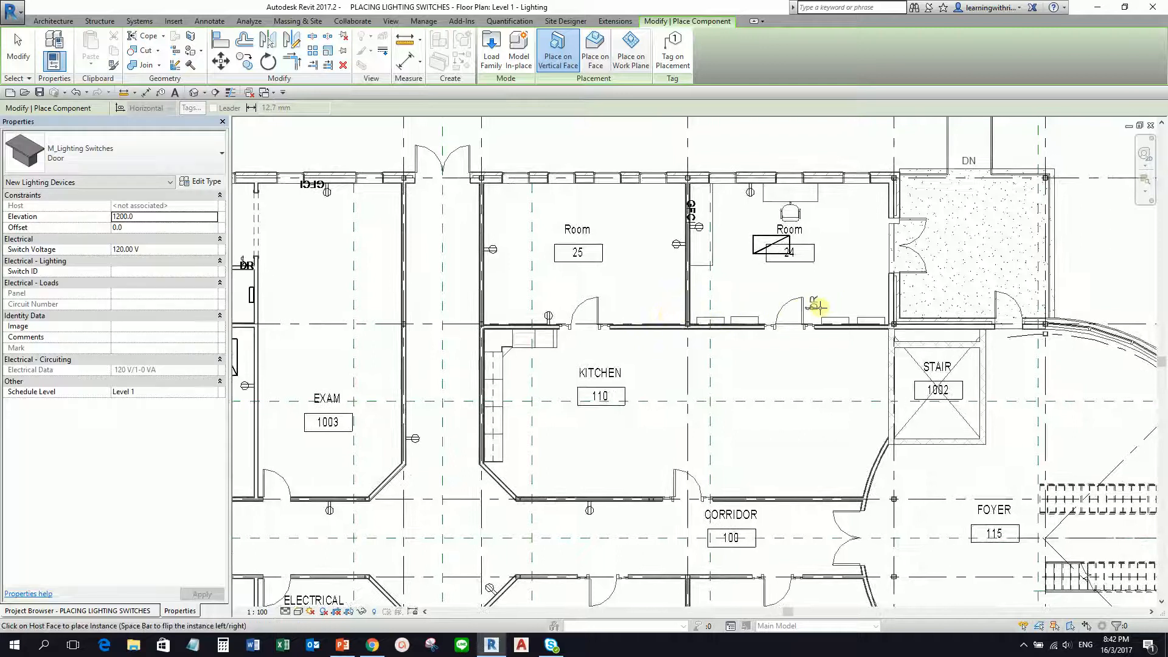
scroll(818, 307, up, 5)
scroll(806, 372, up, 4)
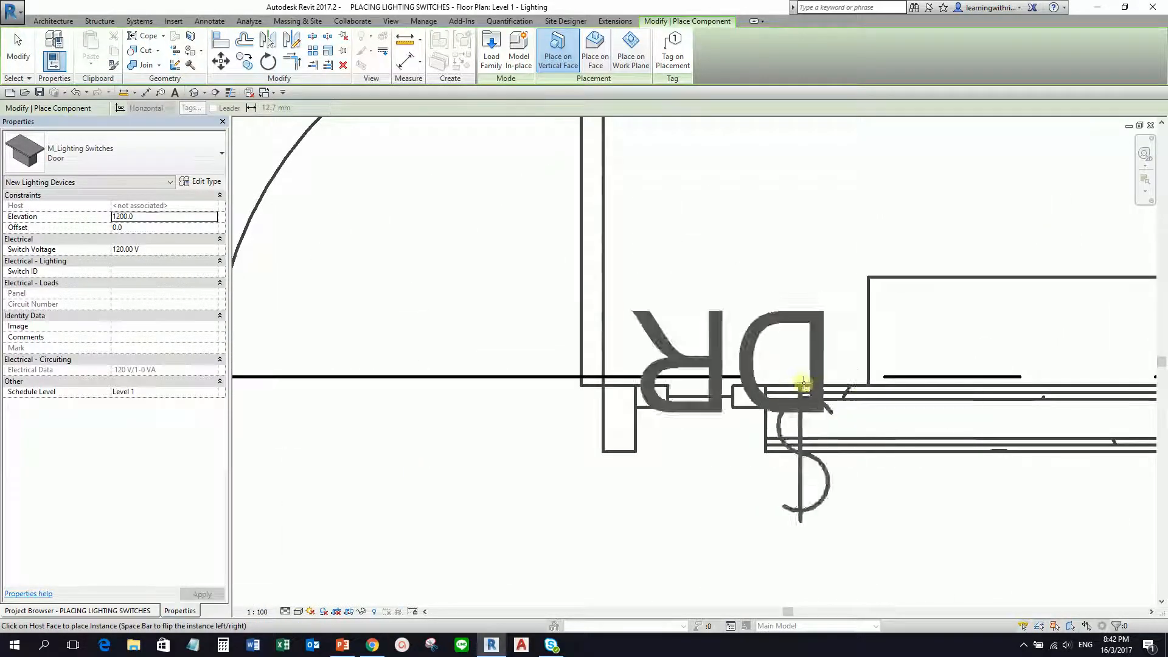
scroll(662, 313, down, 5)
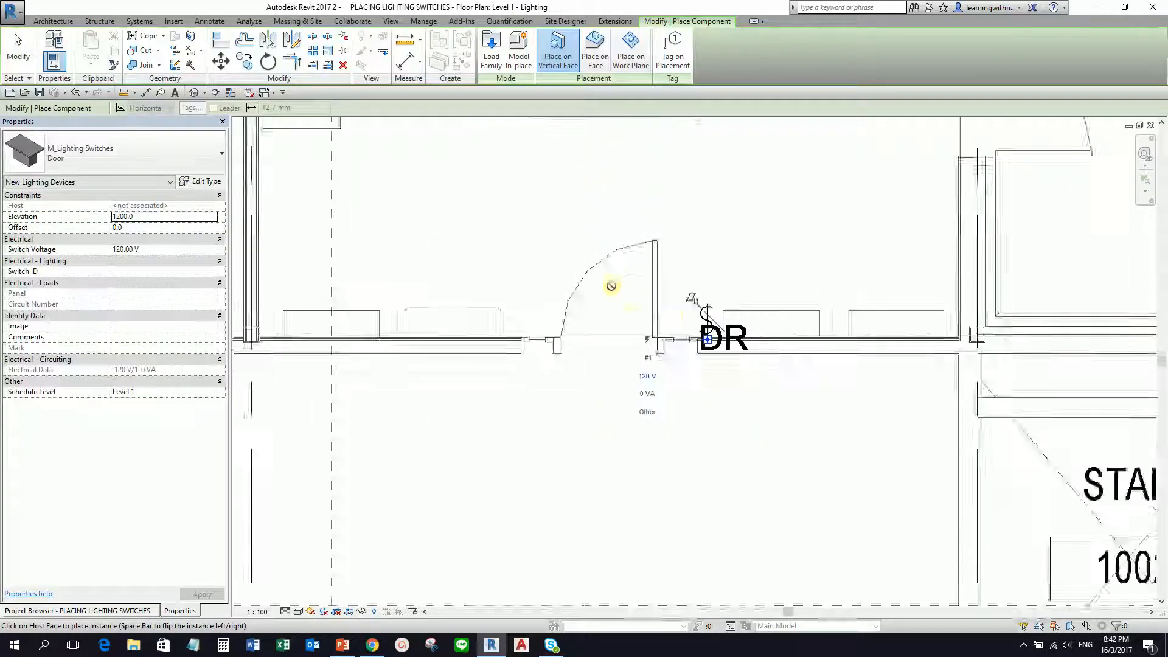
Step: Finish placing switches in Room 24 and open the Level 1 reflected ceiling plan under Lighting
middle_drag(610, 285, 709, 461)
click(19, 55)
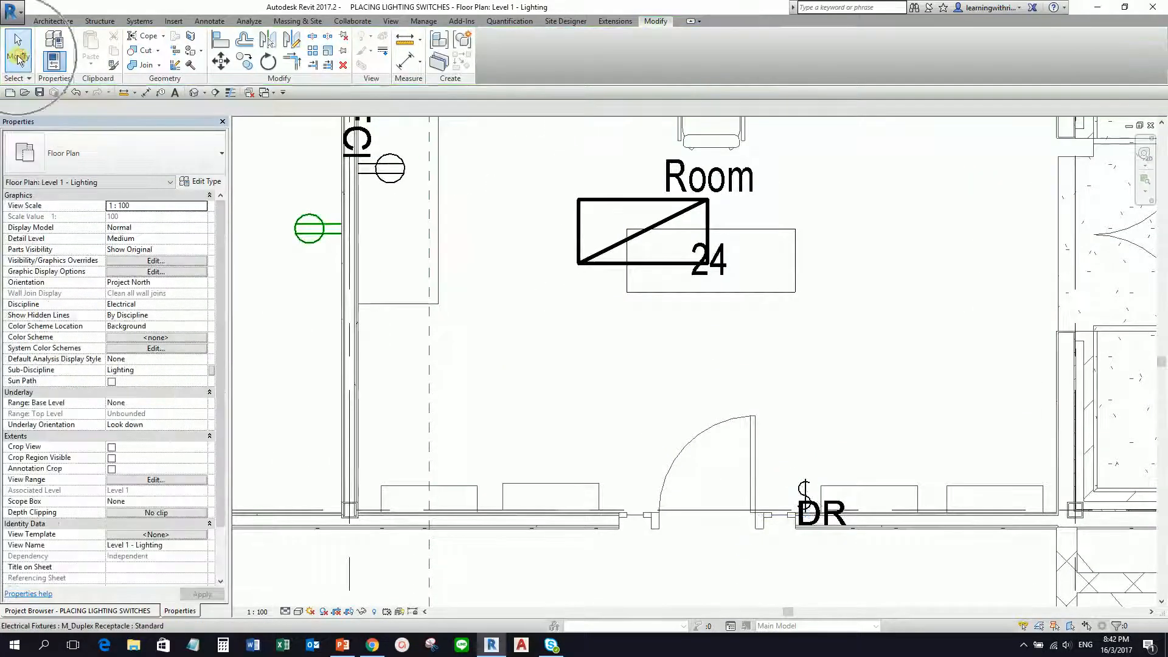
click(138, 610)
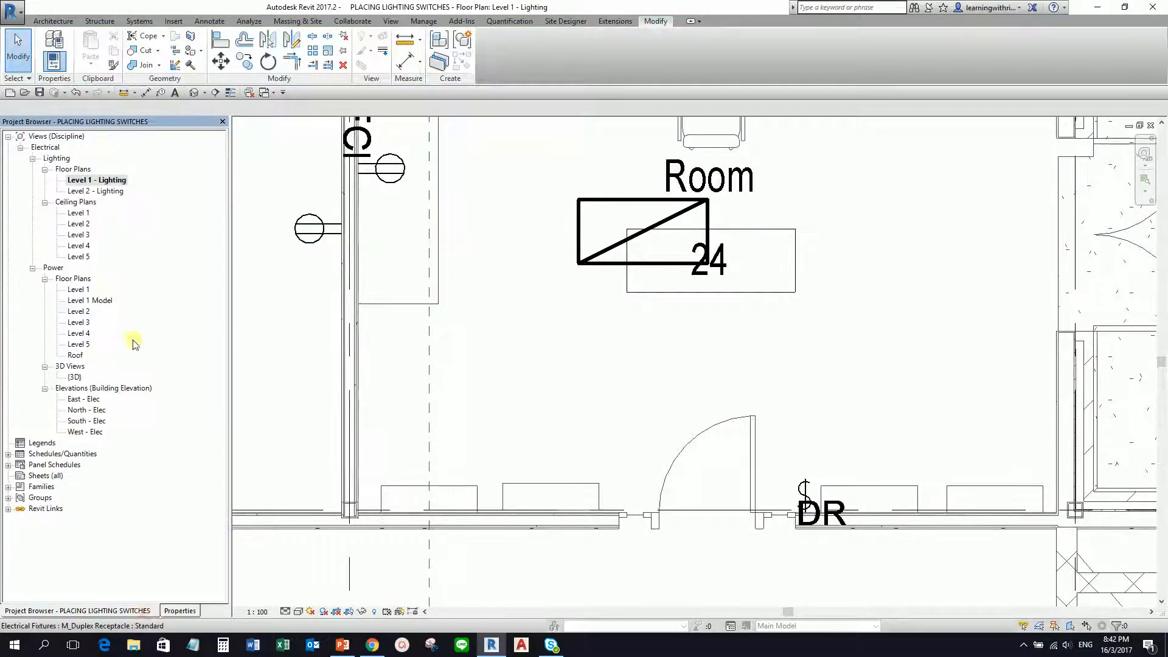
double_click(82, 213)
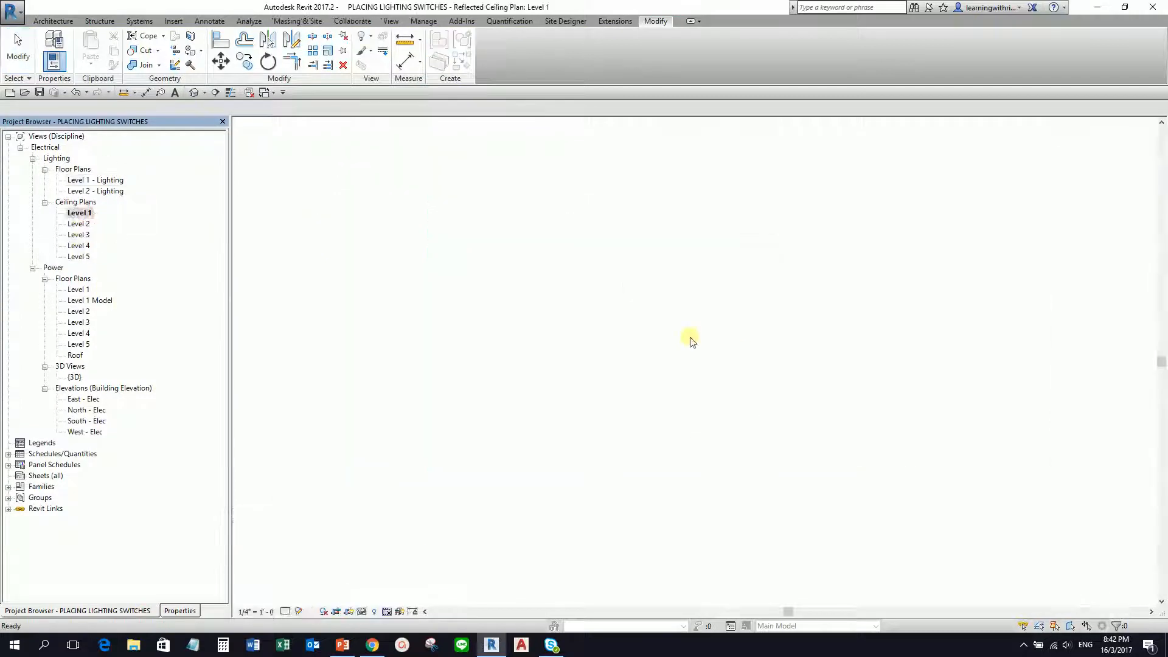
scroll(681, 341, down, 3)
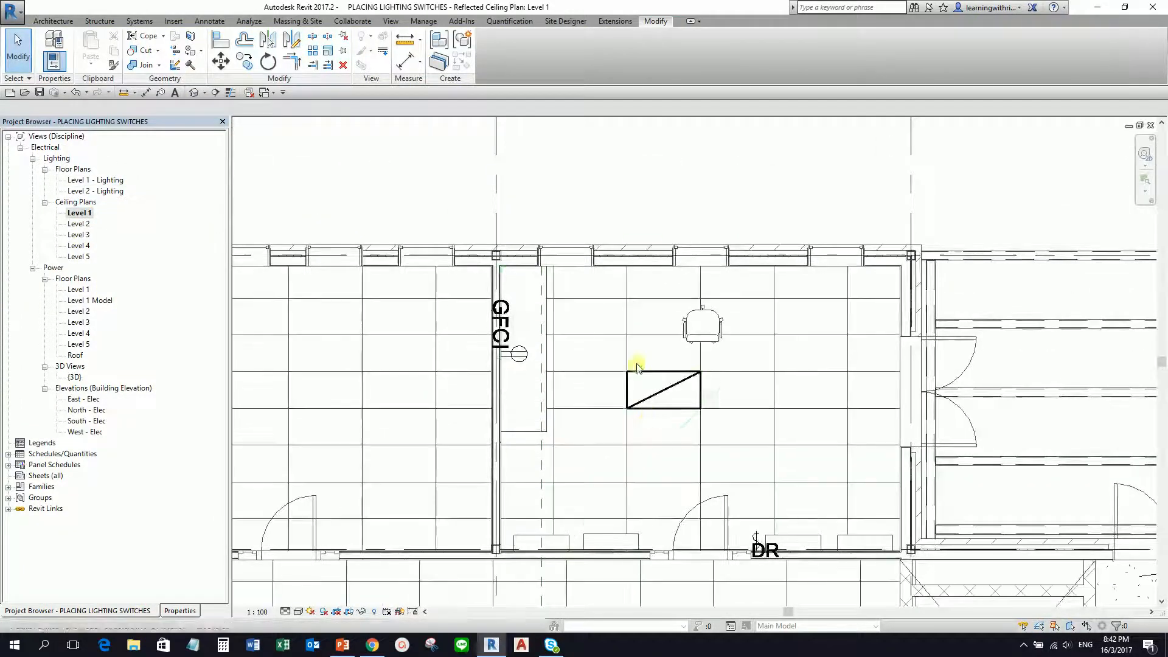
Step: Move the recessed lighting fixture in Room 24 one ceiling tile left and one tile up, snapping to the grid
click(669, 391)
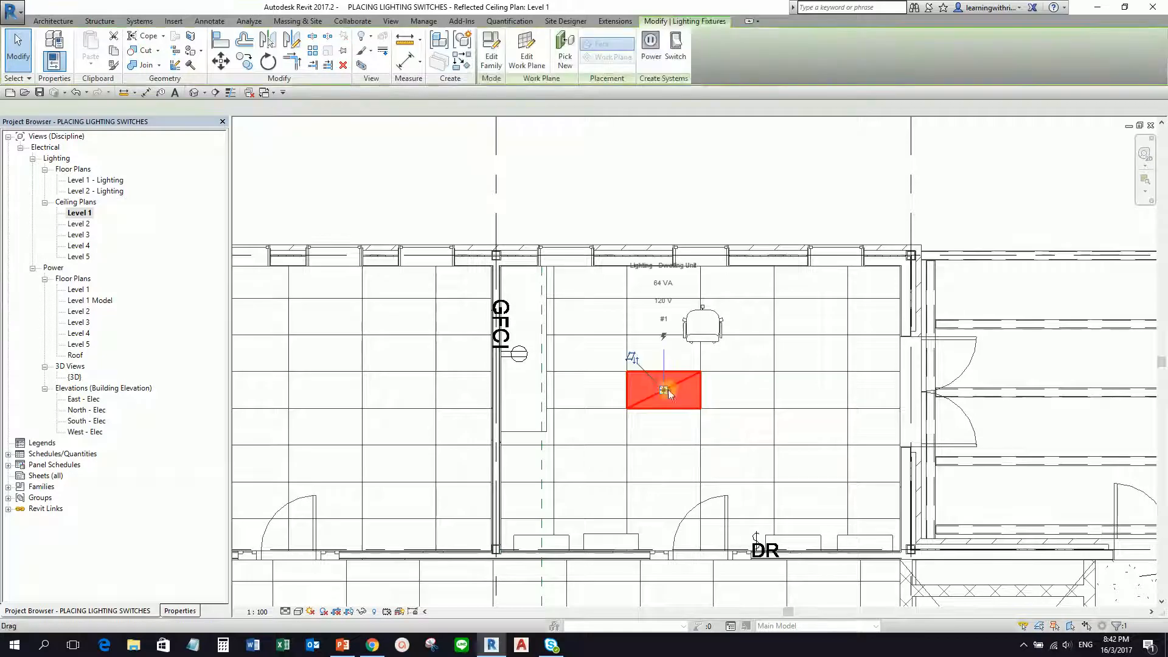
click(221, 61)
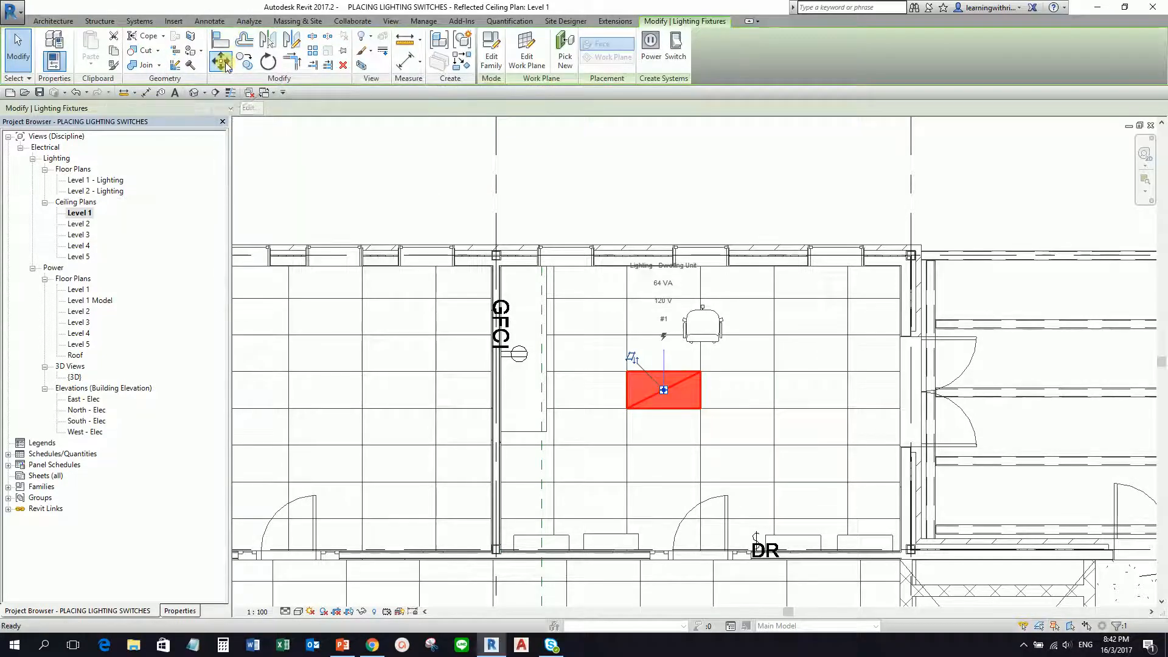
click(629, 413)
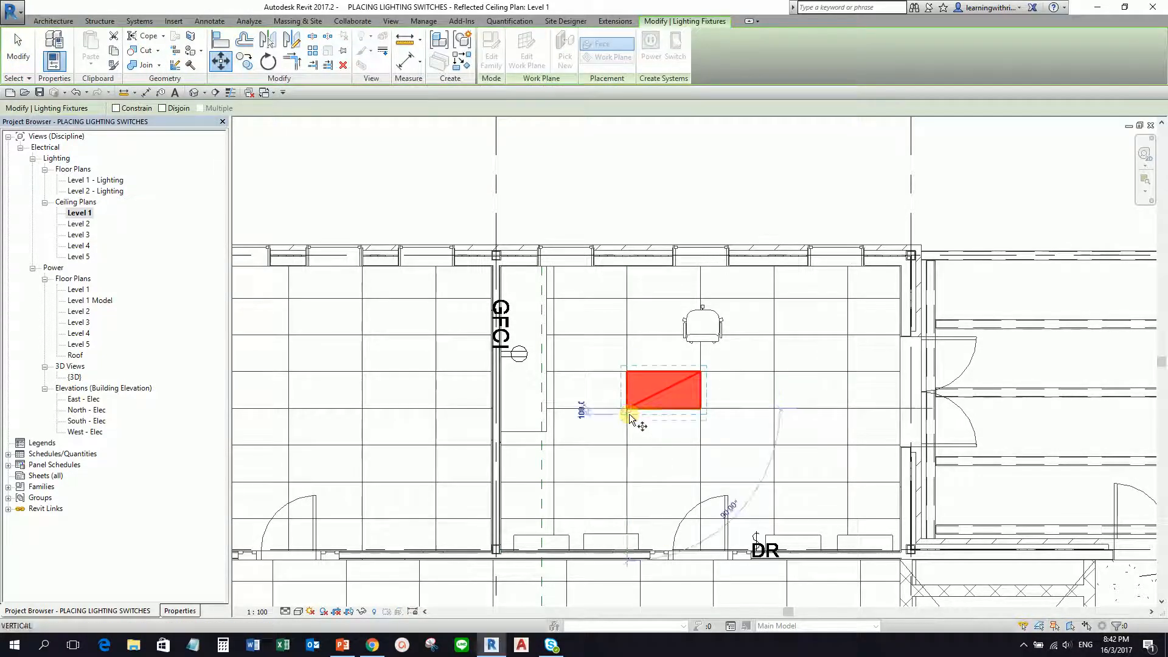
click(554, 371)
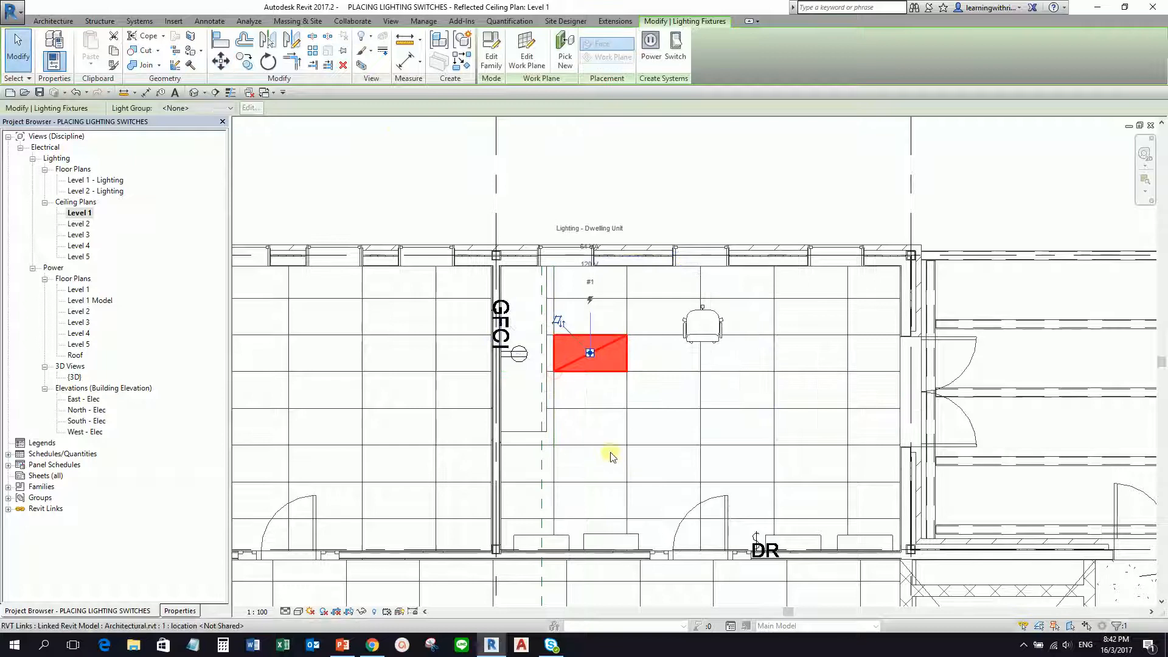
Step: Copy the Room 24 lighting fixture horizontally to the right, leaving one empty ceiling tile between the two
click(246, 63)
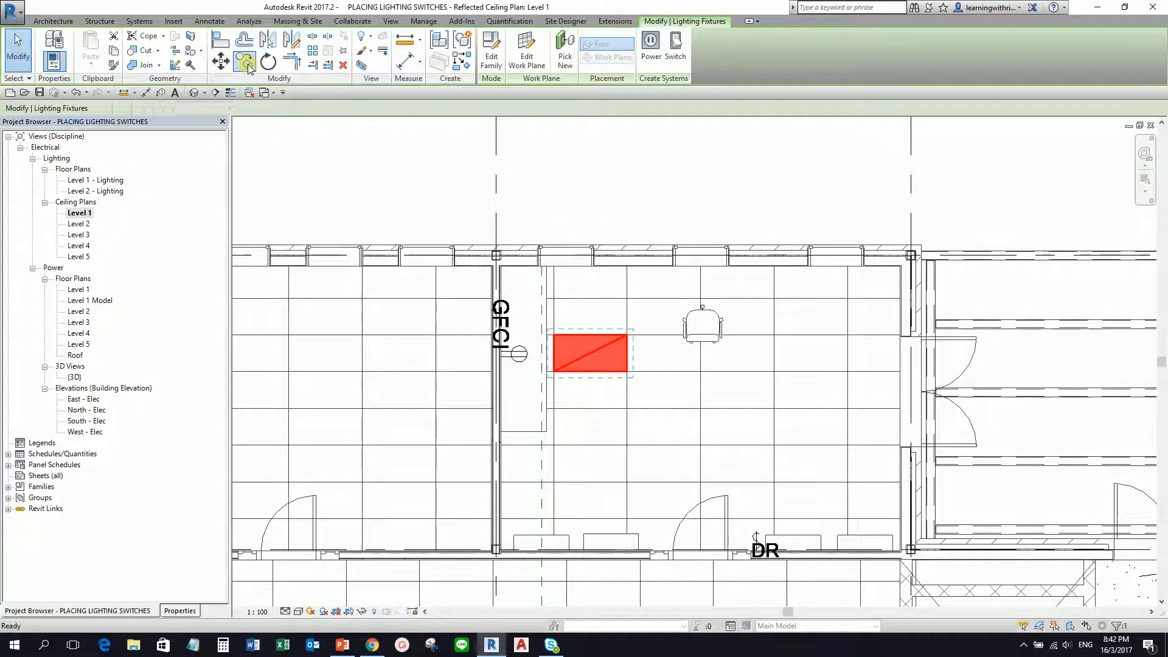
click(626, 371)
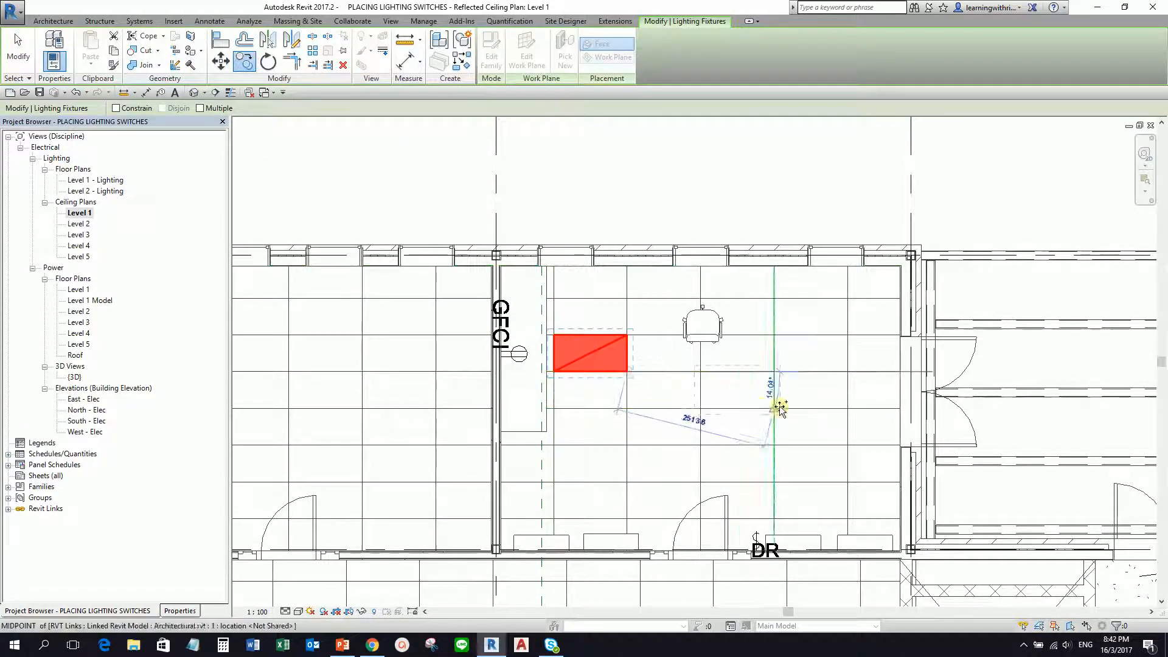
click(774, 371)
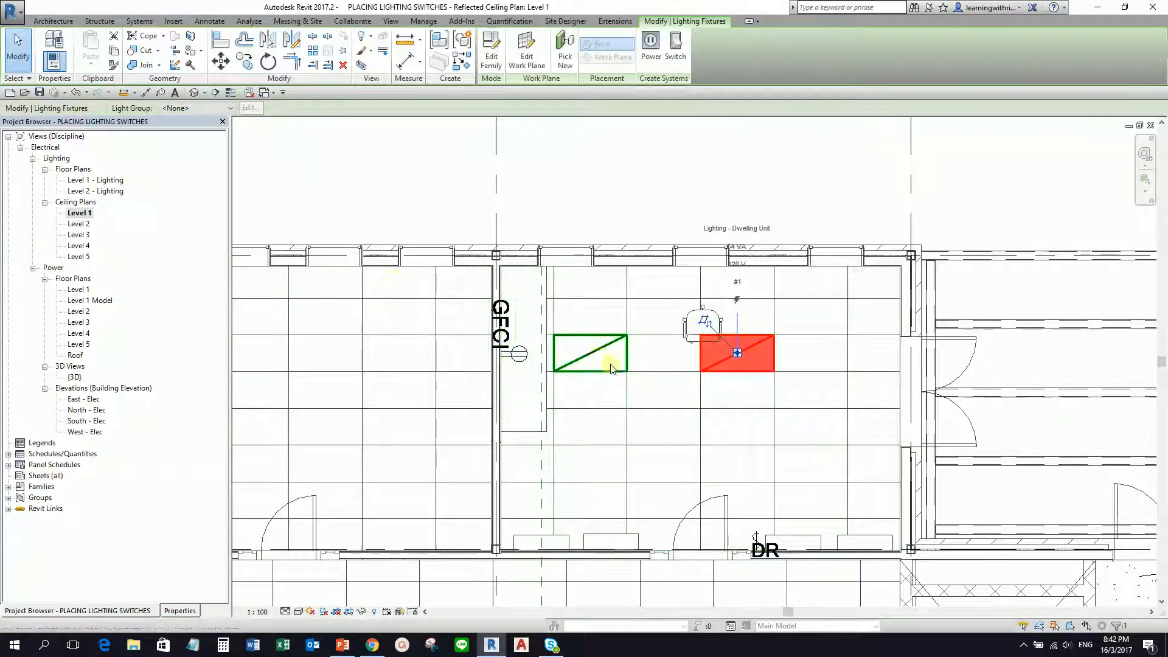
Step: Move both Room 24 lighting fixtures together one ceiling tile right and one tile down
ctrl+click(590, 352)
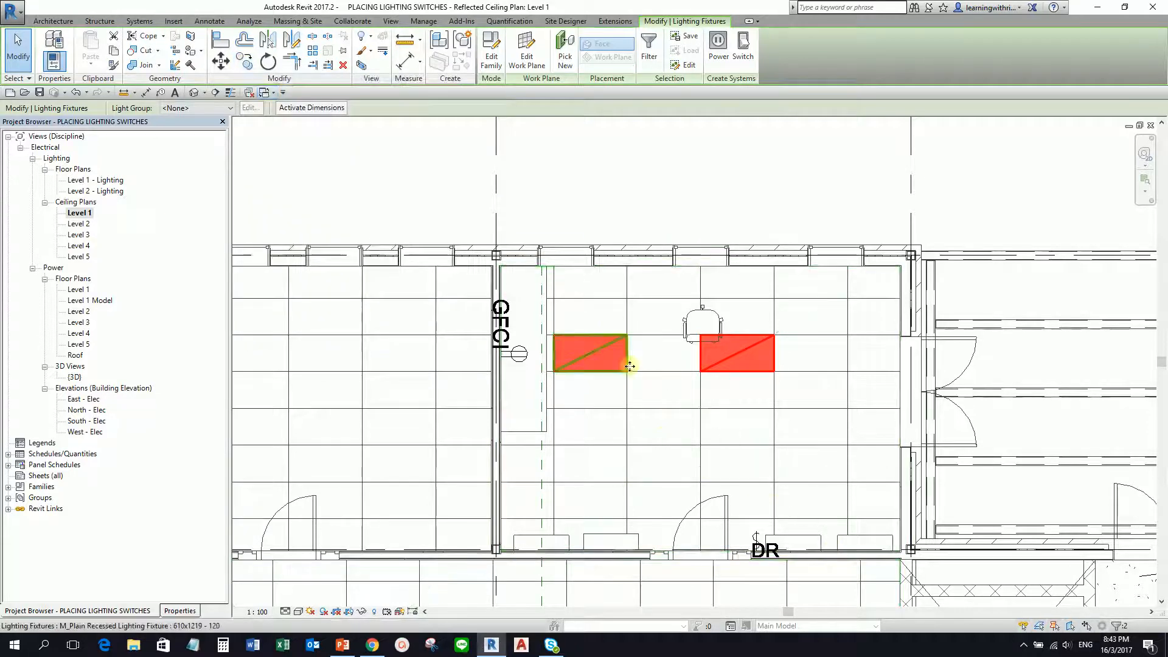
click(221, 63)
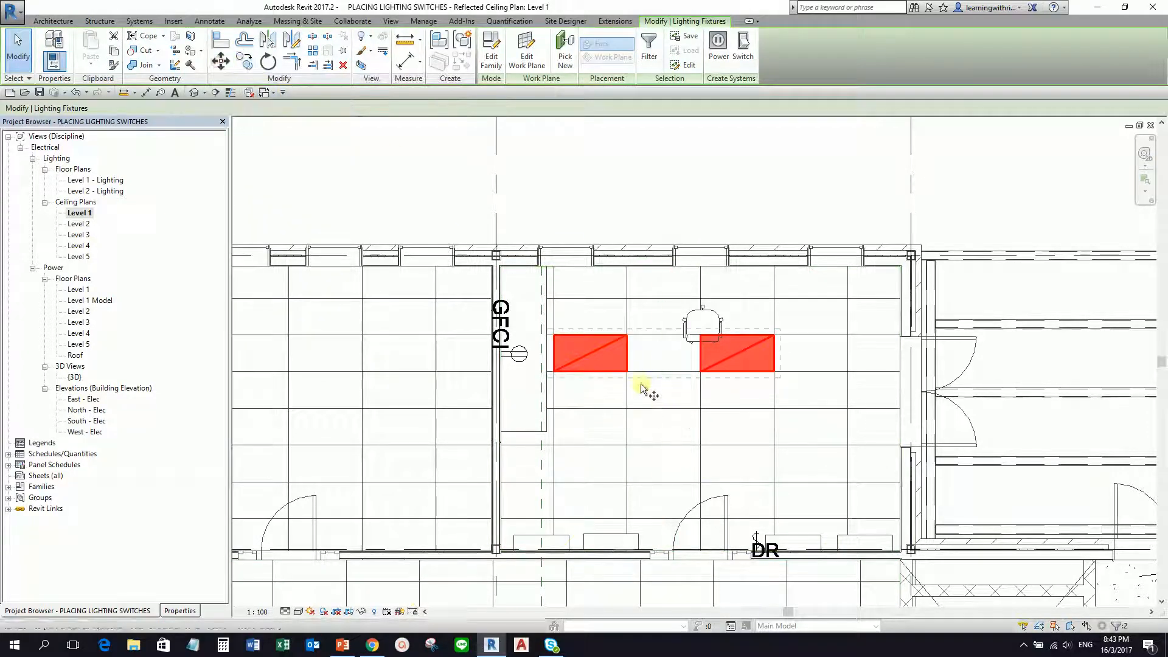
click(628, 371)
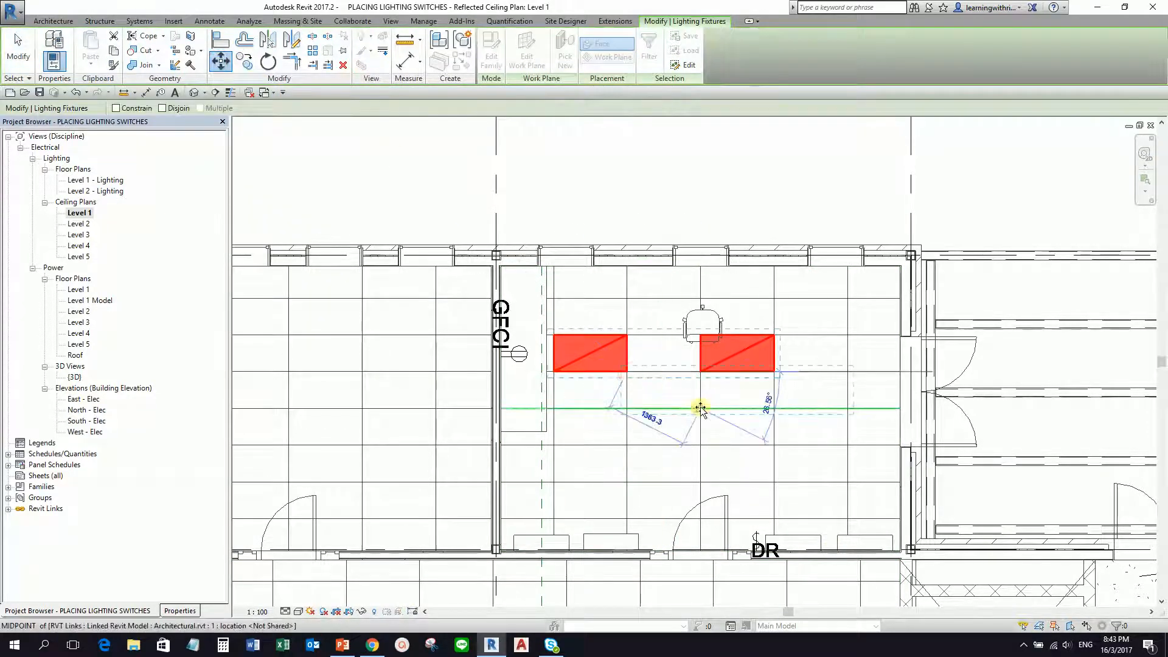
click(701, 409)
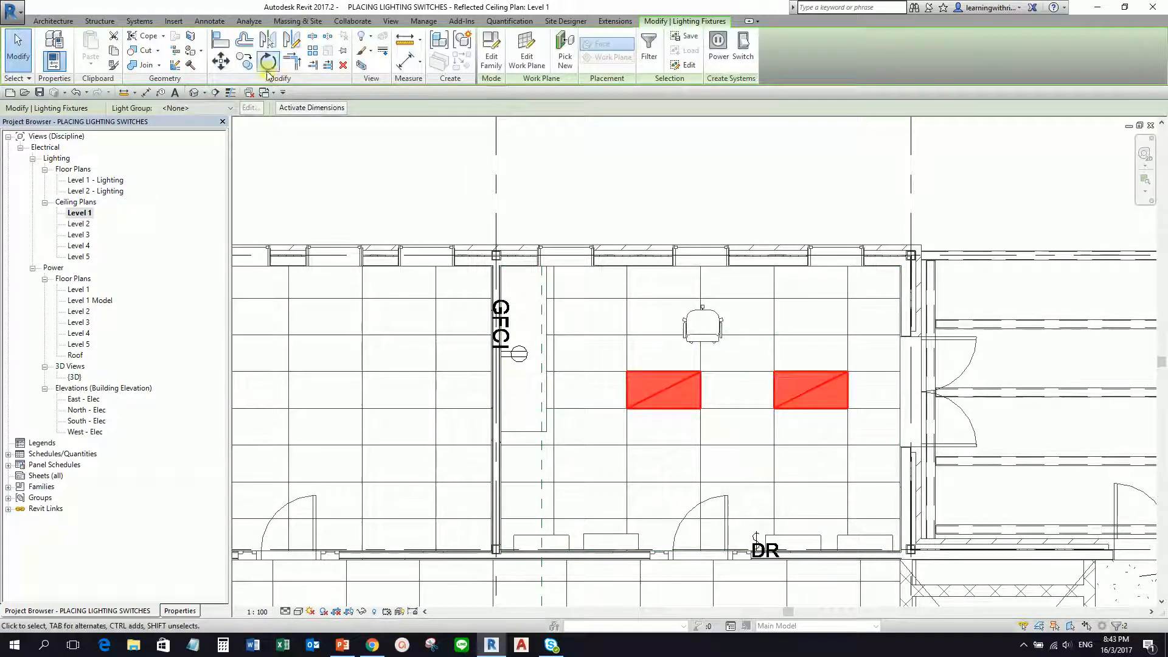
Step: Copy the pair of Room 24 fixtures 1200 mm straight down towards the door wall and clear the selection
click(245, 63)
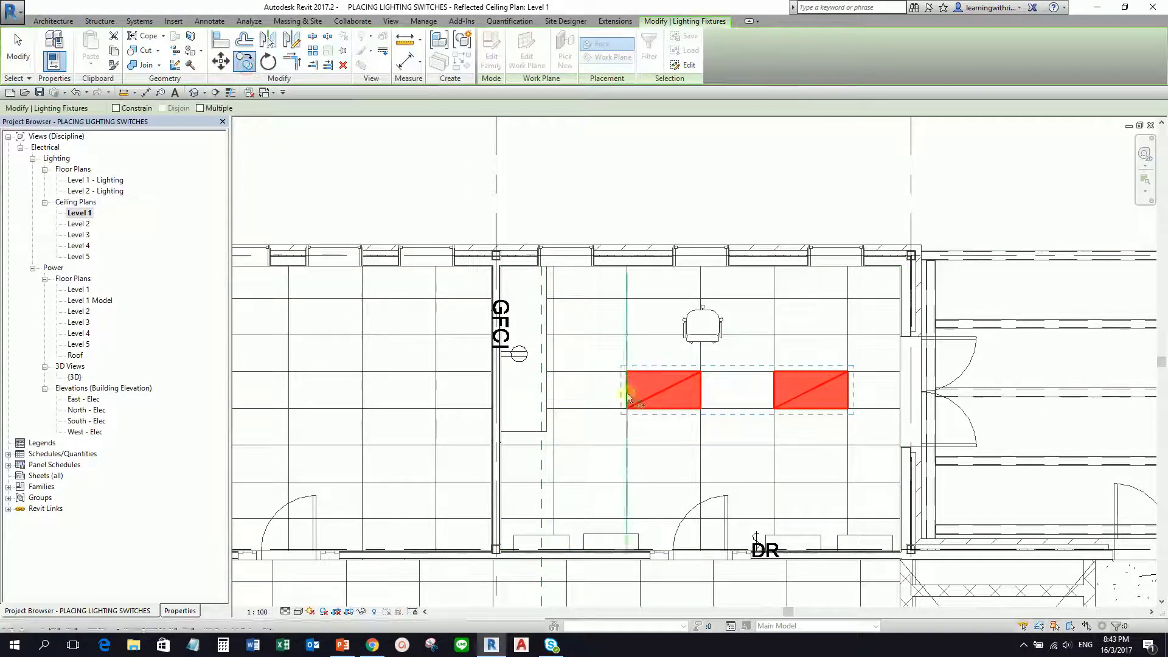
click(626, 408)
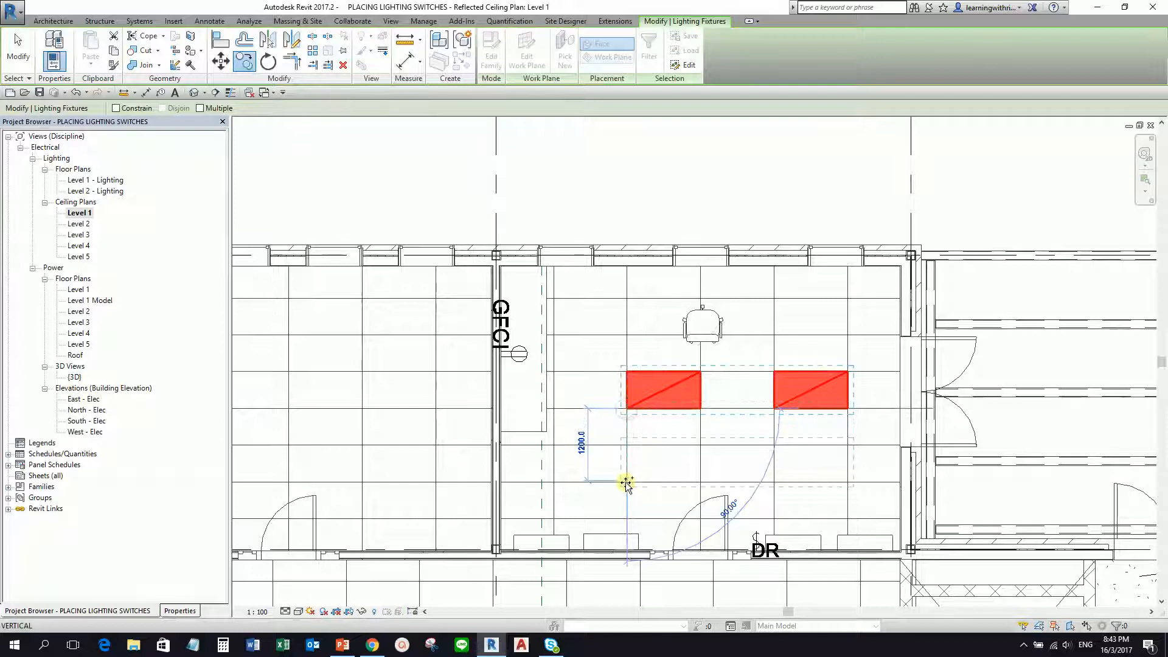
click(624, 481)
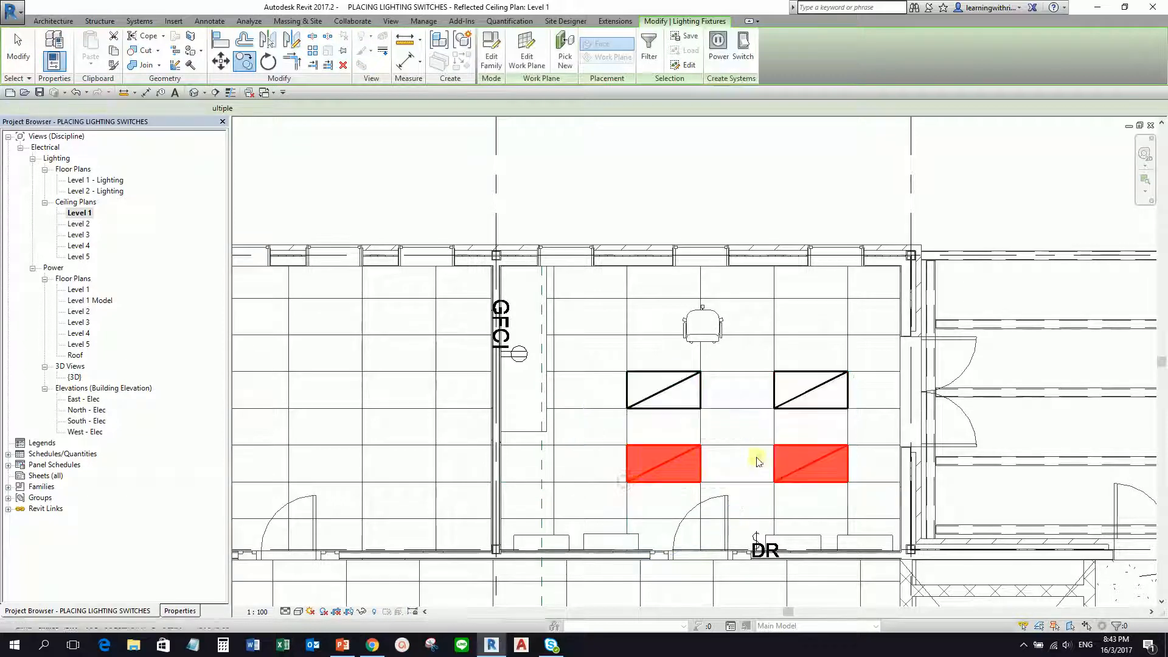
click(19, 52)
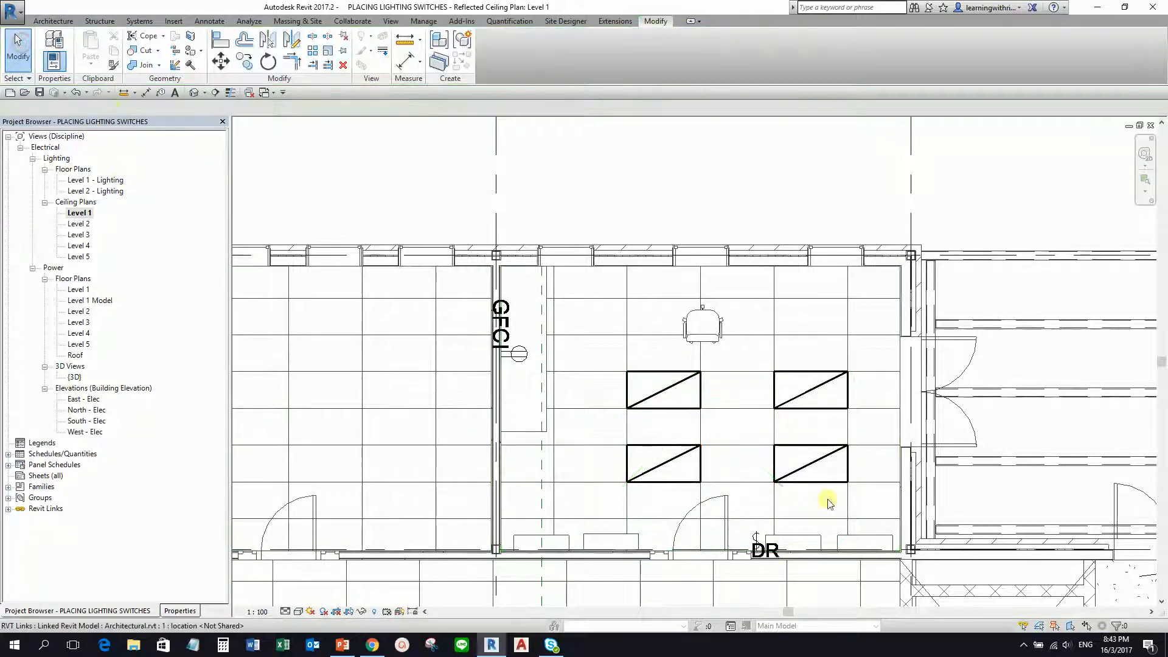
Step: Open the M_Lighting Switches family from the Door switch in Room 24 and examine its geometry in 3D
scroll(774, 396, down, 3)
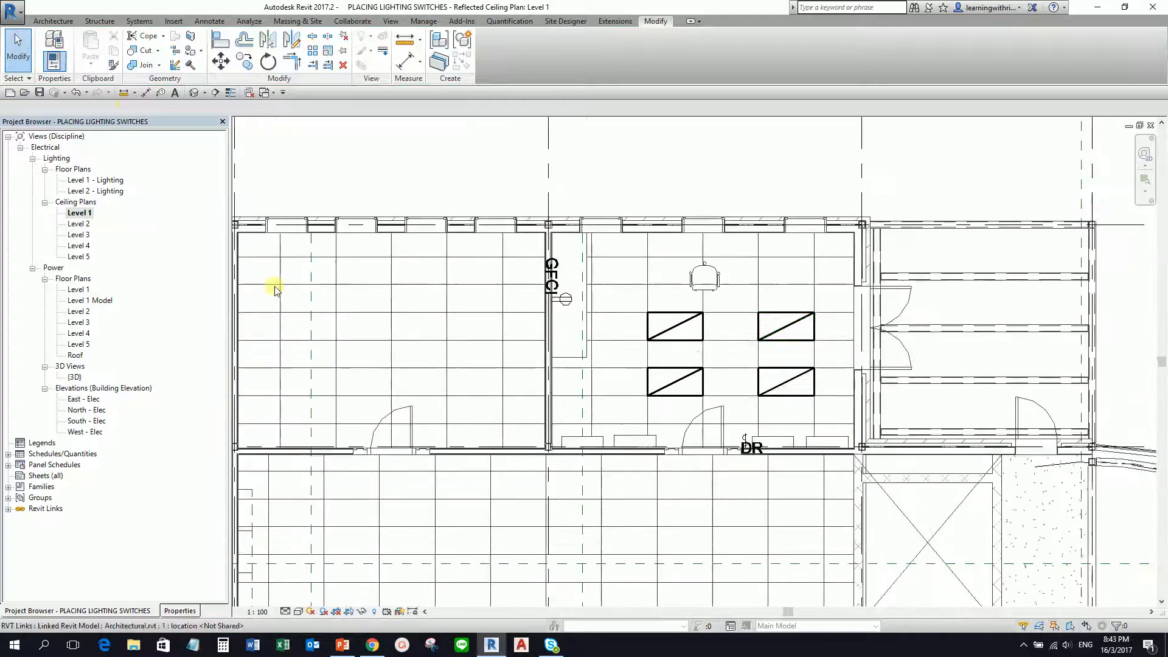
scroll(626, 396, down, 5)
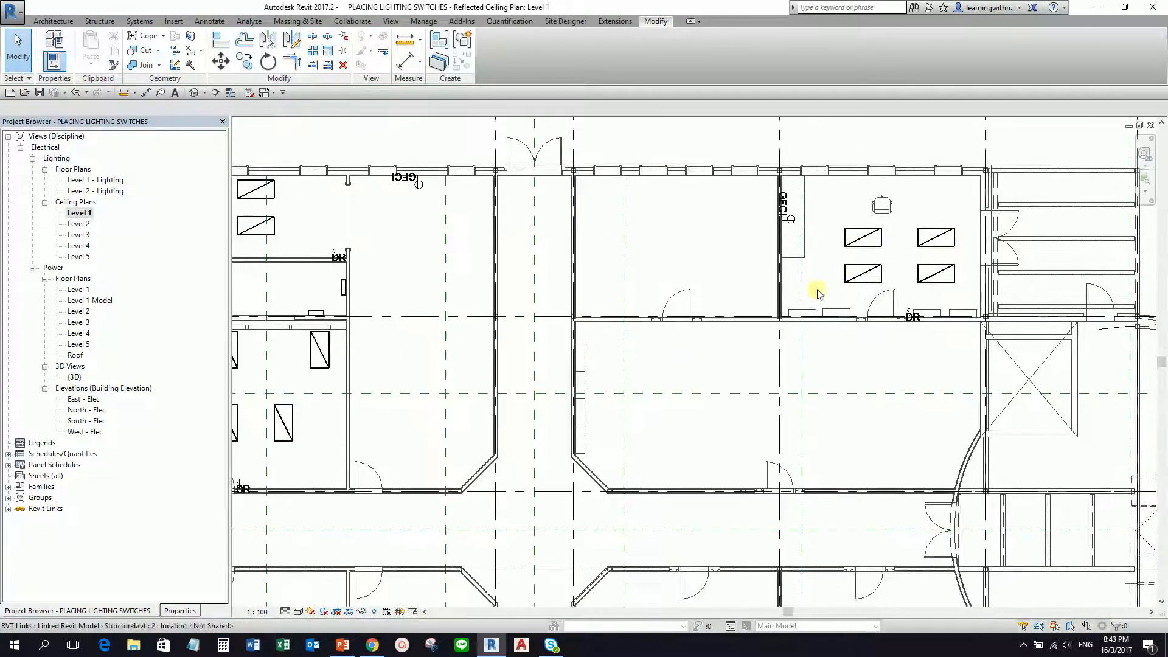
middle_drag(642, 368, 706, 340)
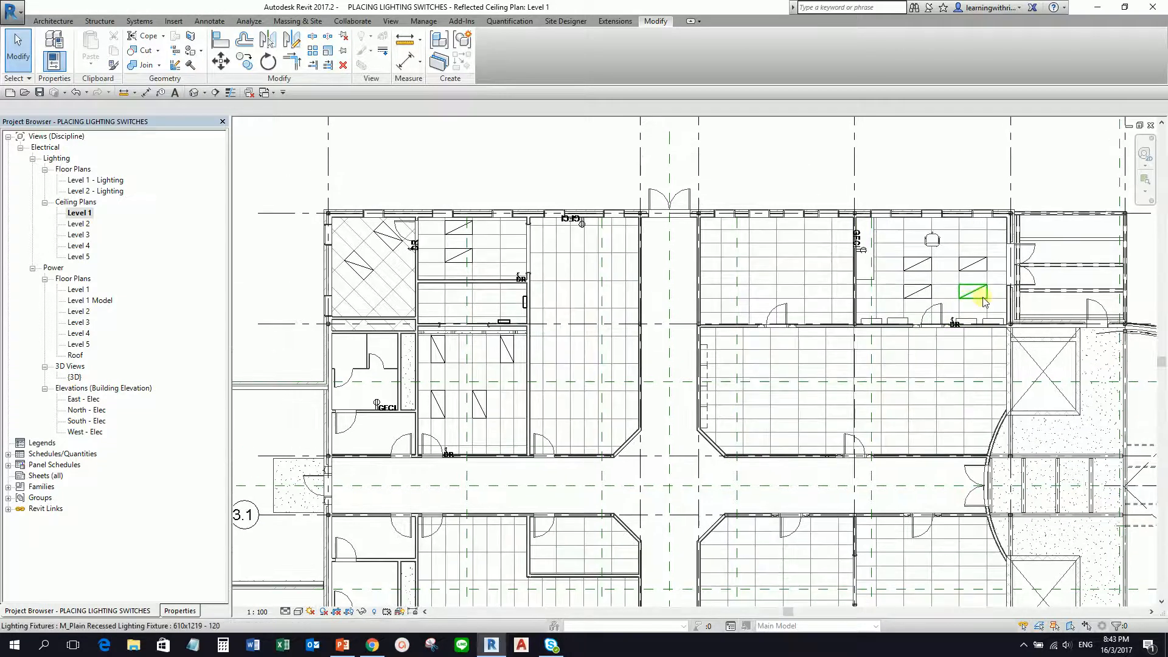
scroll(966, 268, up, 5)
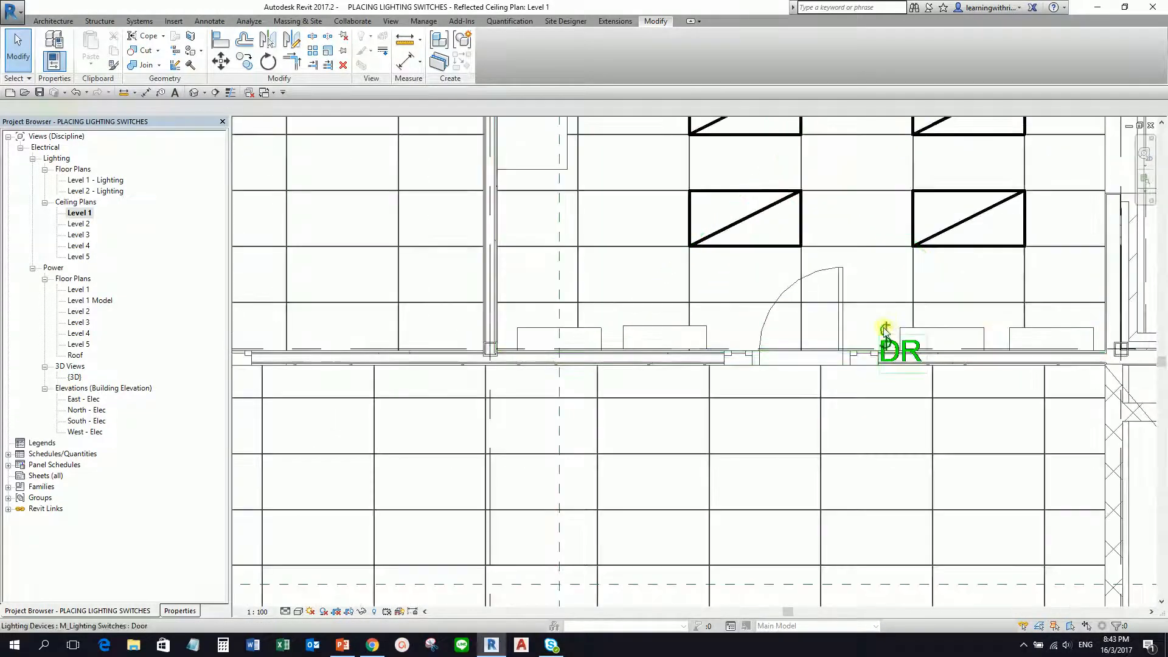
click(887, 332)
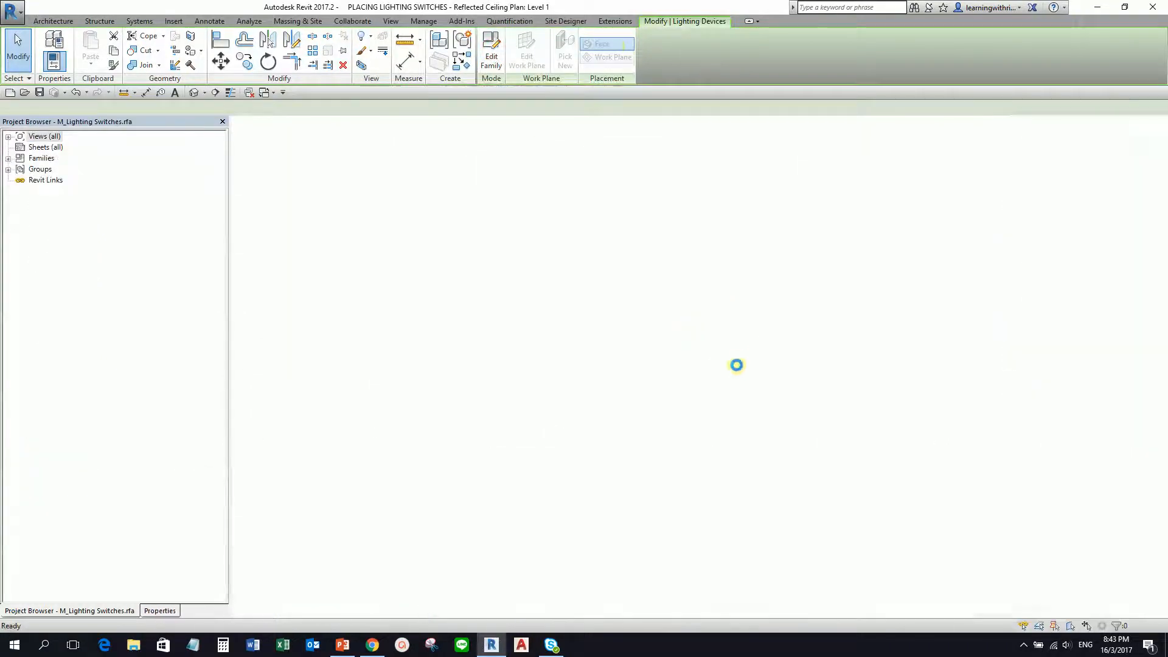
shift+middle_drag(817, 414, 754, 289)
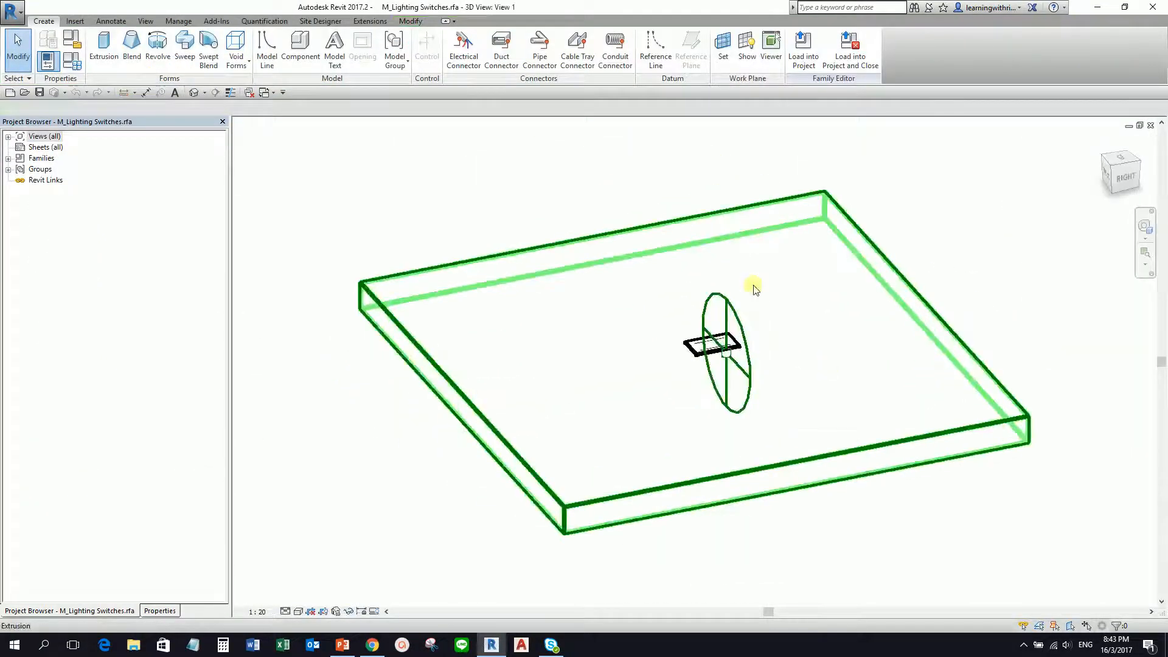
shift+middle_drag(765, 412, 852, 409)
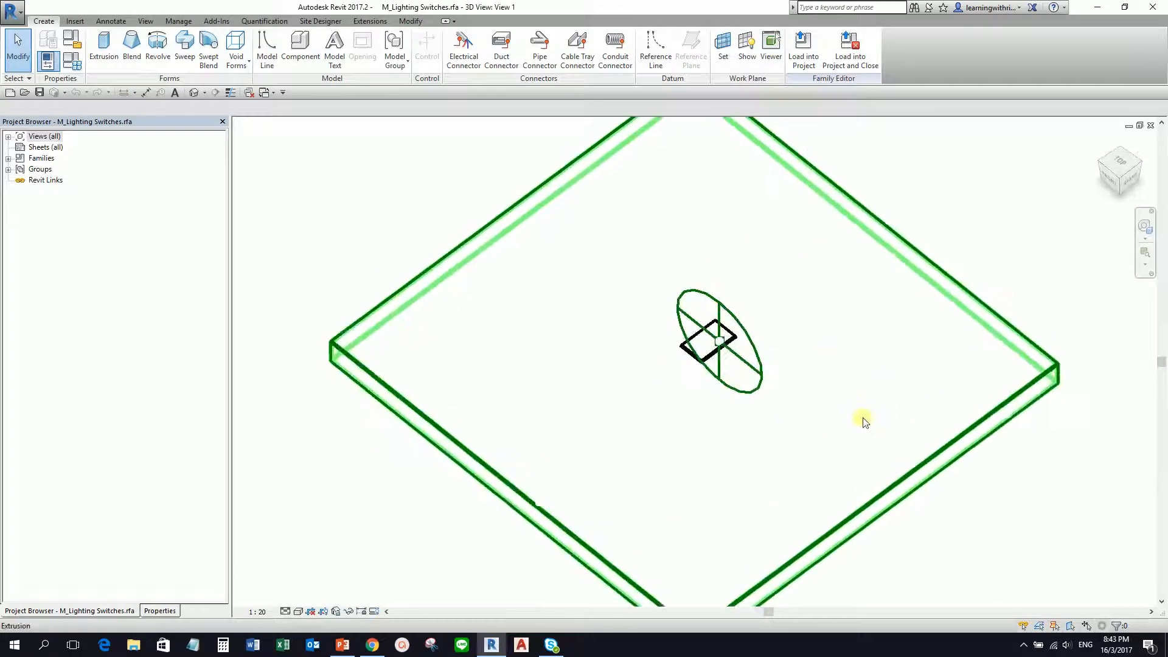
shift+middle_drag(668, 480, 763, 278)
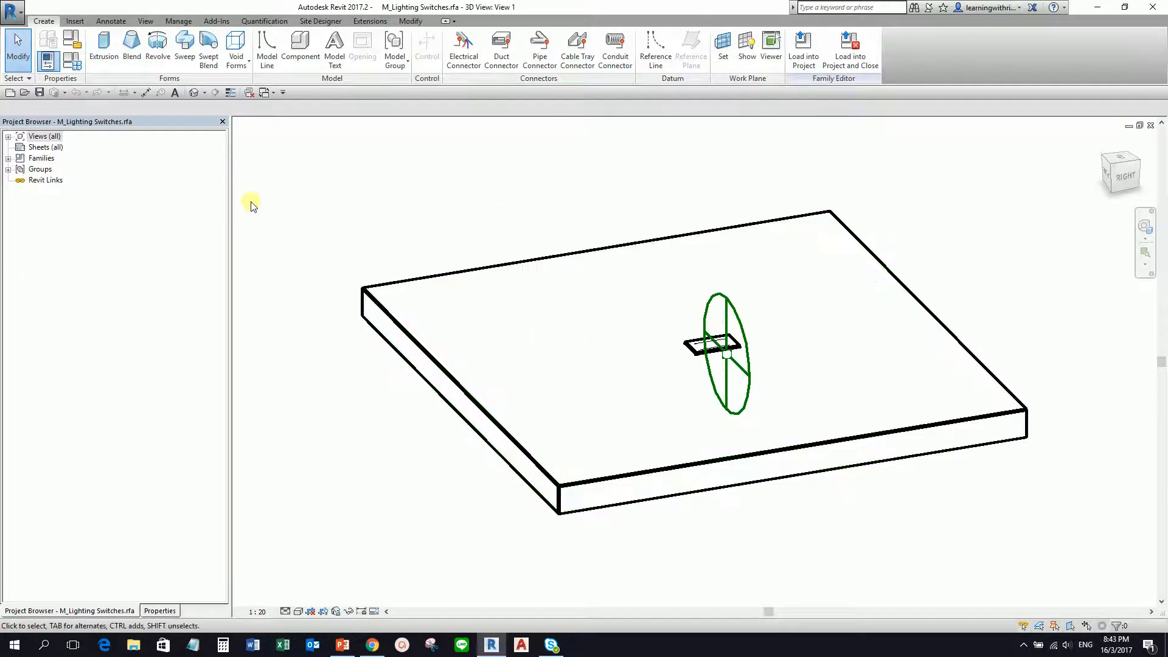
Step: Open the Ref. Level floor plan of the switch family around the switch body and its annotation
click(9, 137)
click(21, 148)
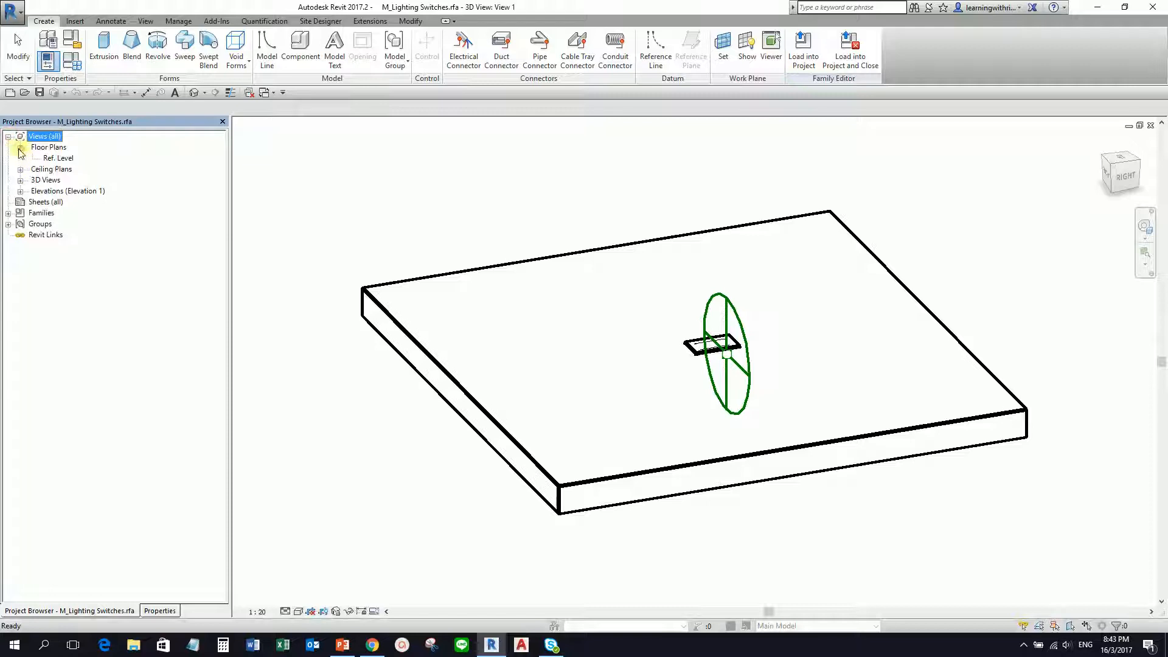
double_click(52, 159)
scroll(824, 281, up, 5)
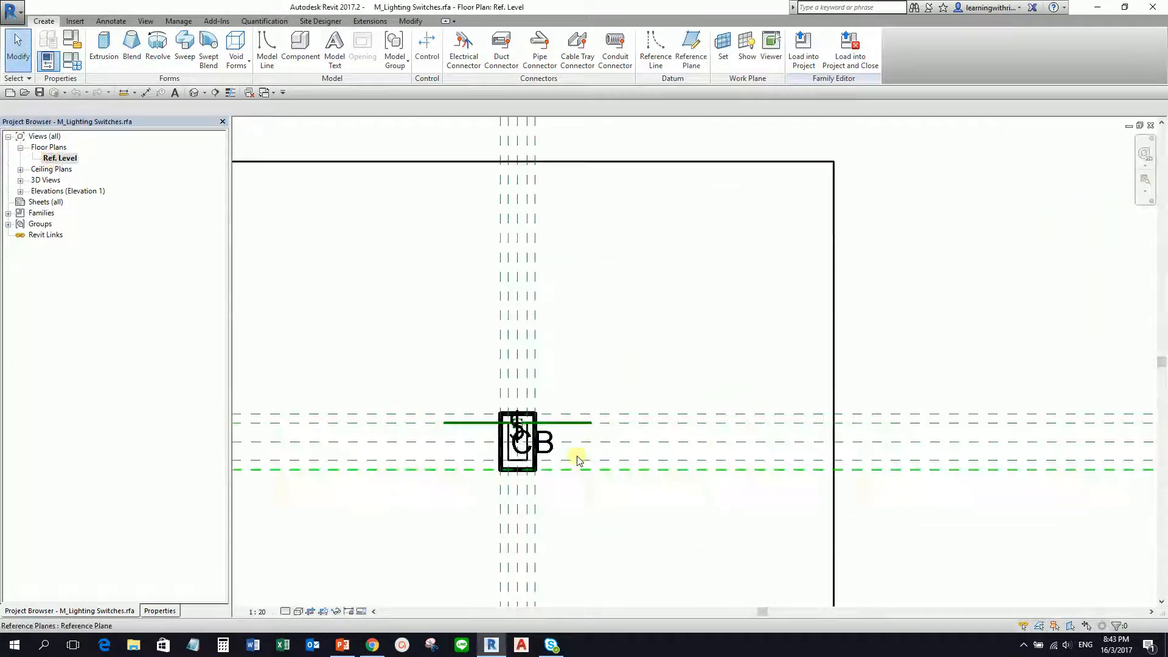
scroll(560, 465, up, 2)
Step: Examine the nested lighting switch annotation with its $ symbol and label text, then deselect it
click(553, 434)
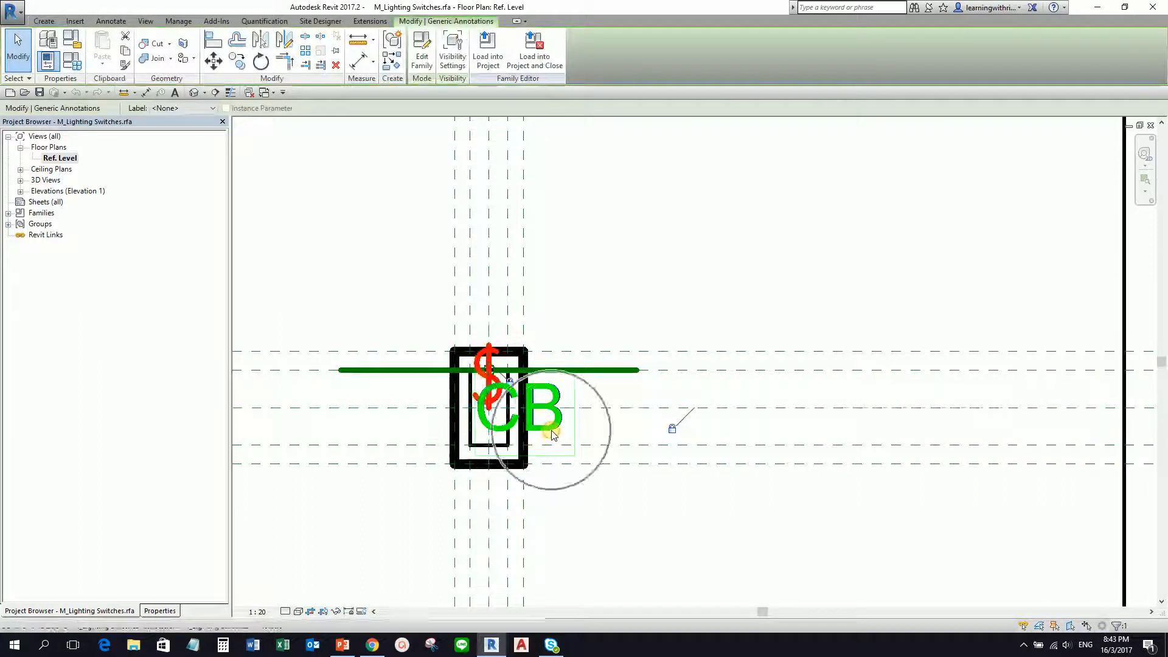
click(630, 216)
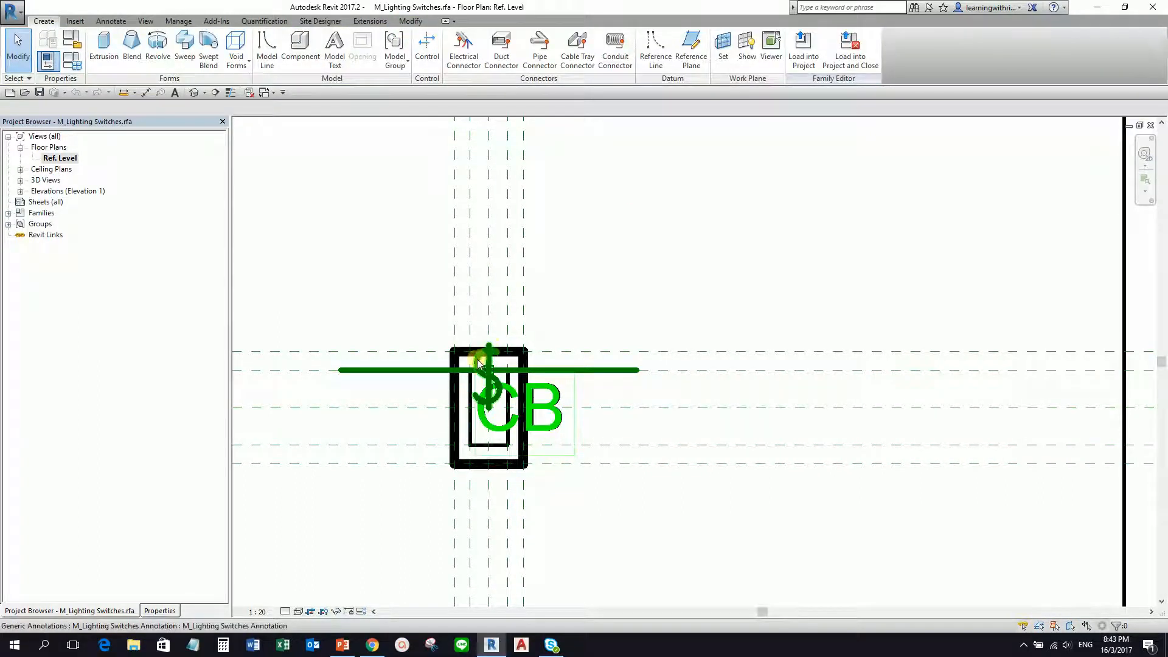
click(477, 358)
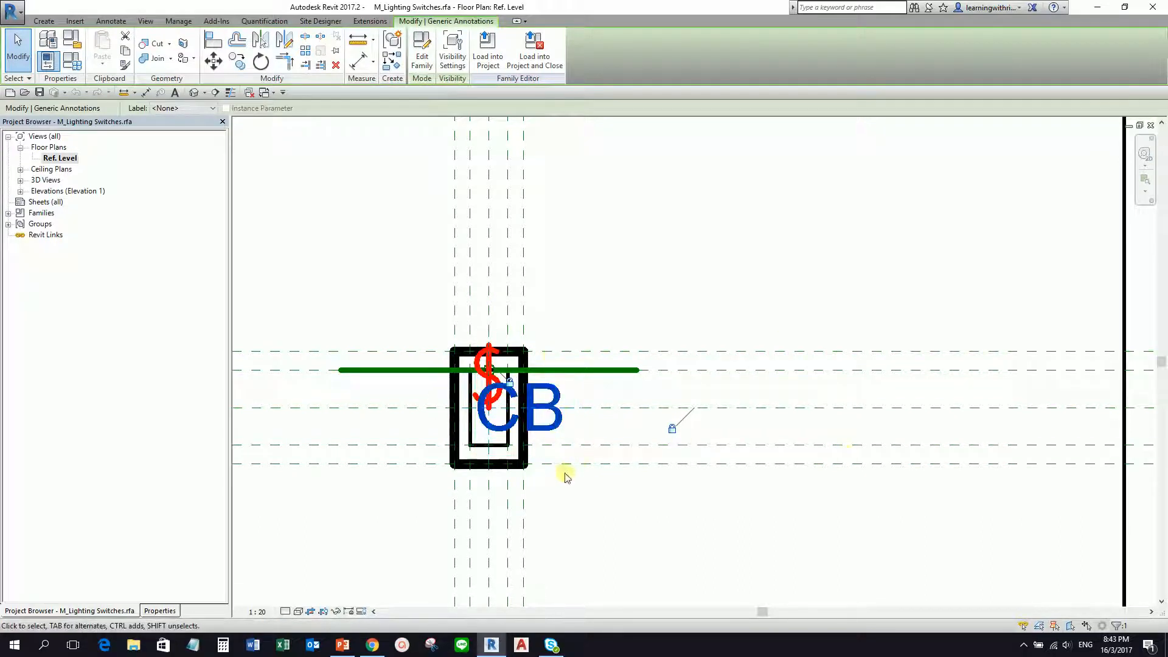
click(541, 411)
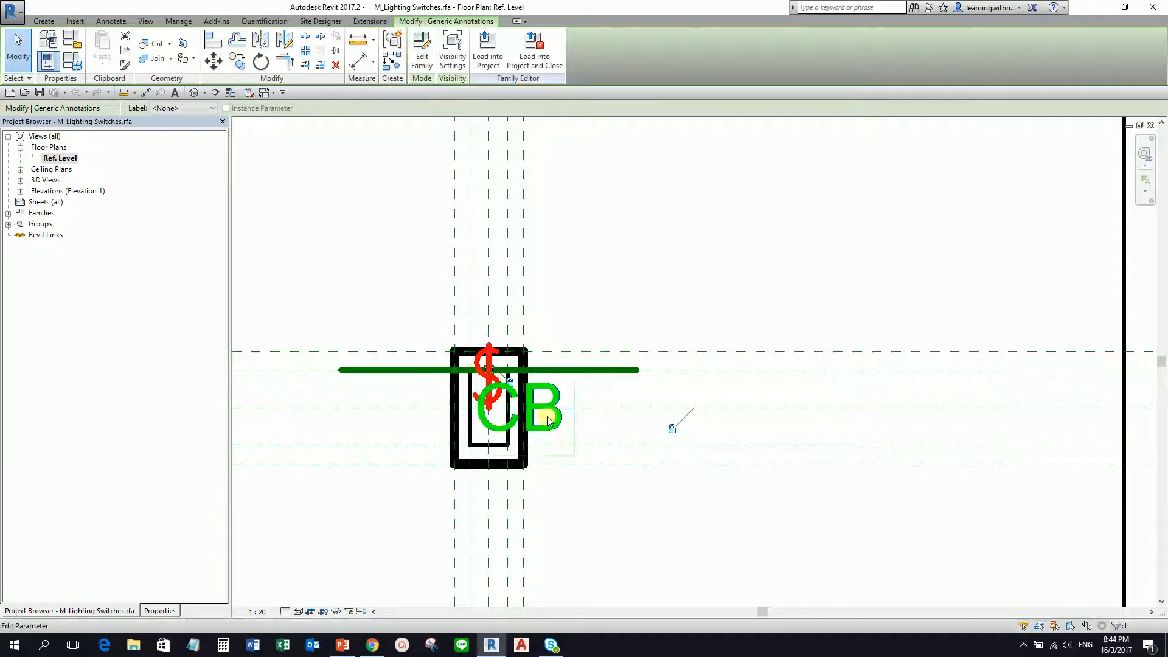
click(618, 303)
click(636, 183)
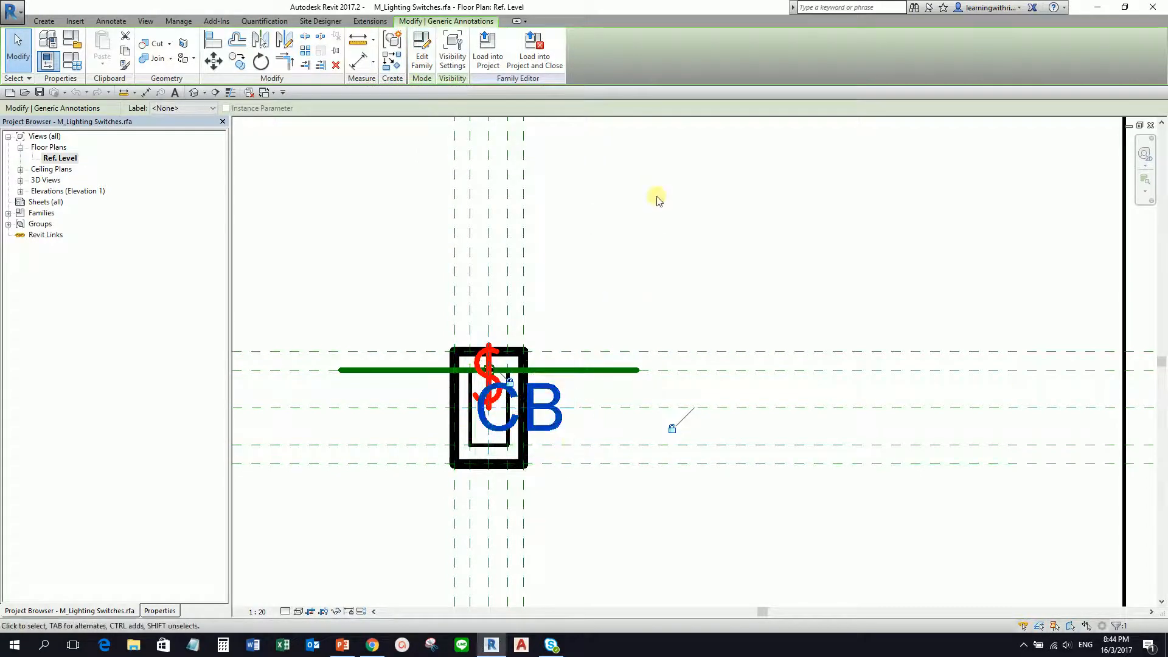
click(657, 195)
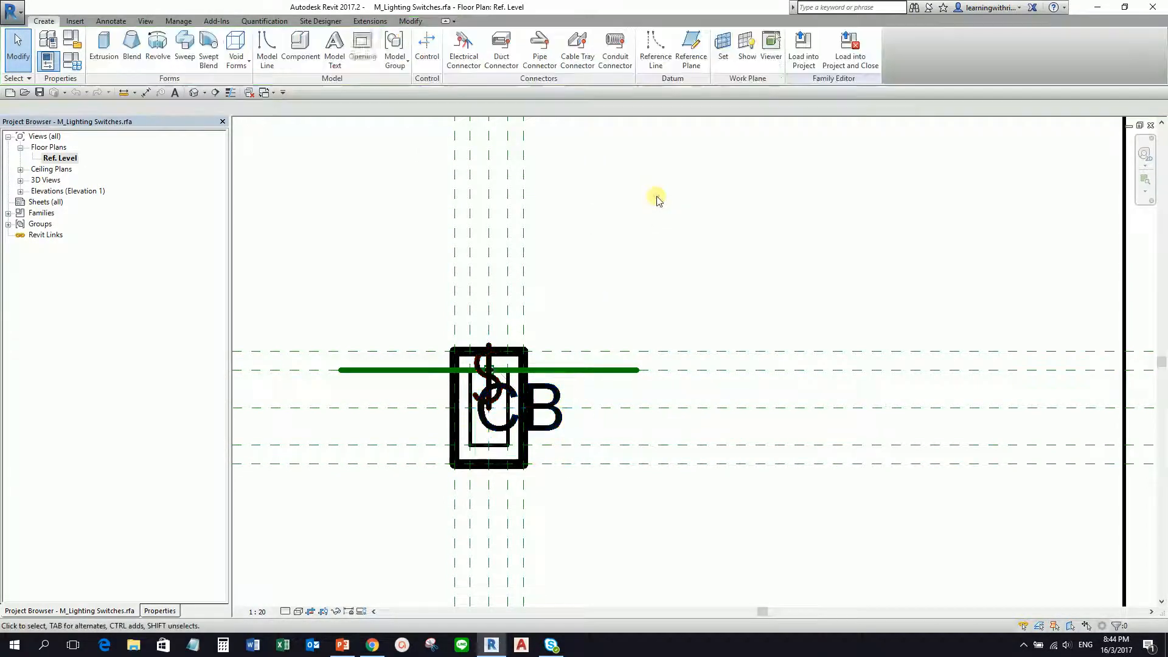
Step: Return to the project's Level 1 reflected ceiling plan and review the fixtures and switches across the rooms
click(263, 93)
click(320, 110)
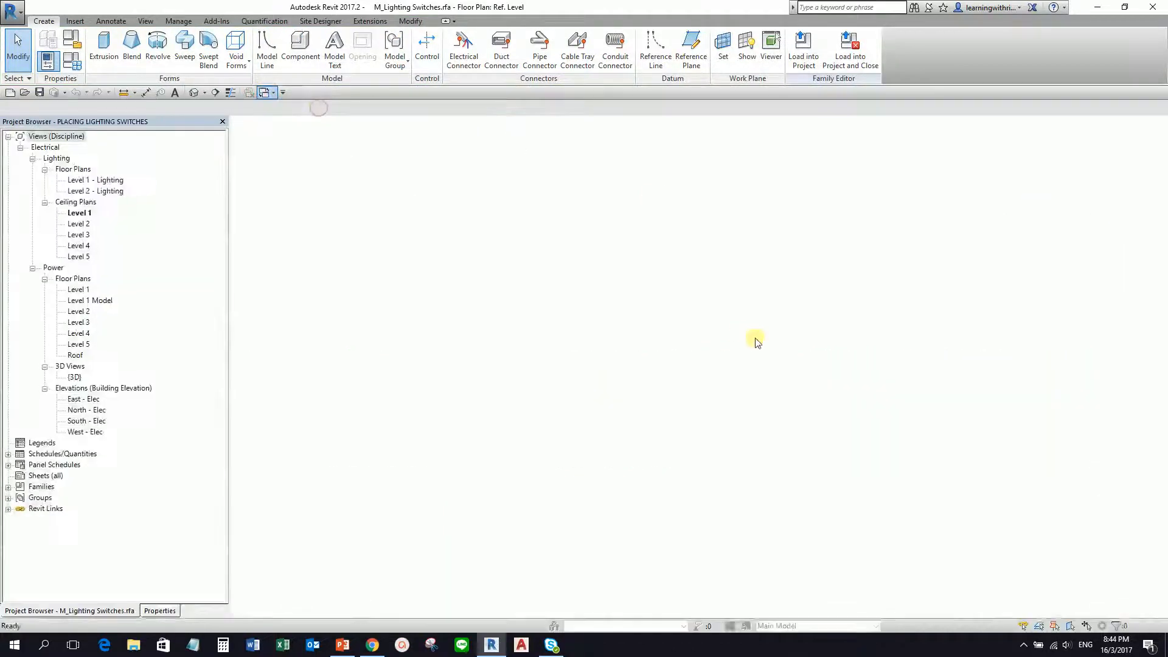
middle_drag(683, 339, 790, 282)
scroll(592, 319, down, 2)
scroll(590, 316, down, 5)
scroll(606, 305, down, 1)
middle_drag(607, 305, 743, 308)
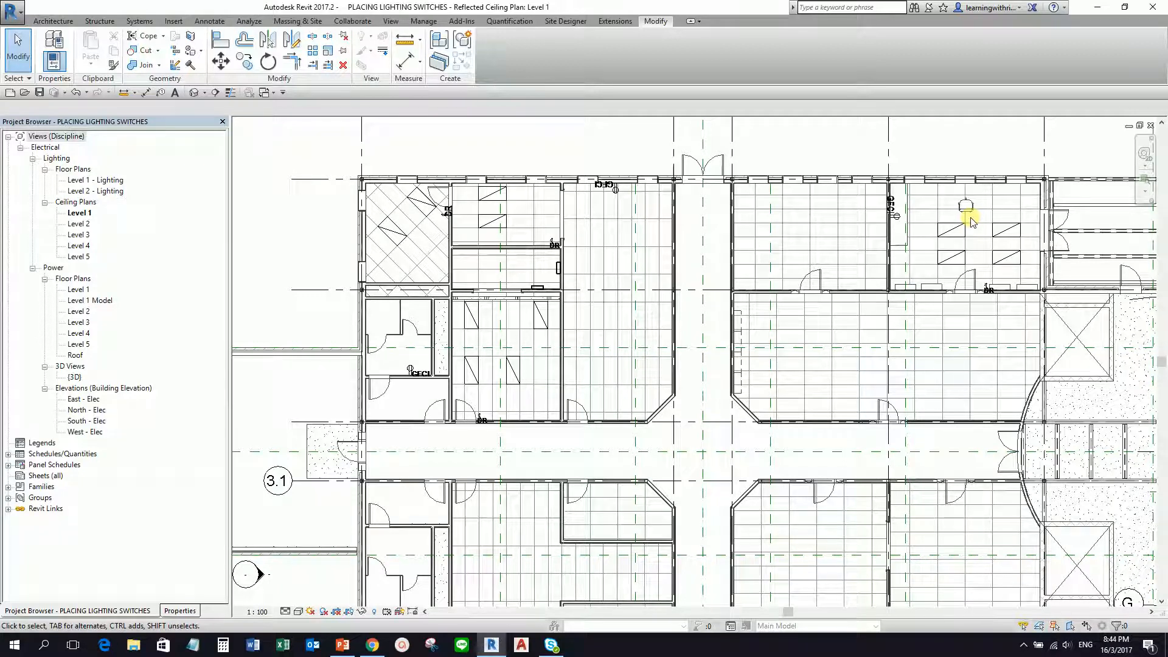
middle_drag(833, 163, 796, 160)
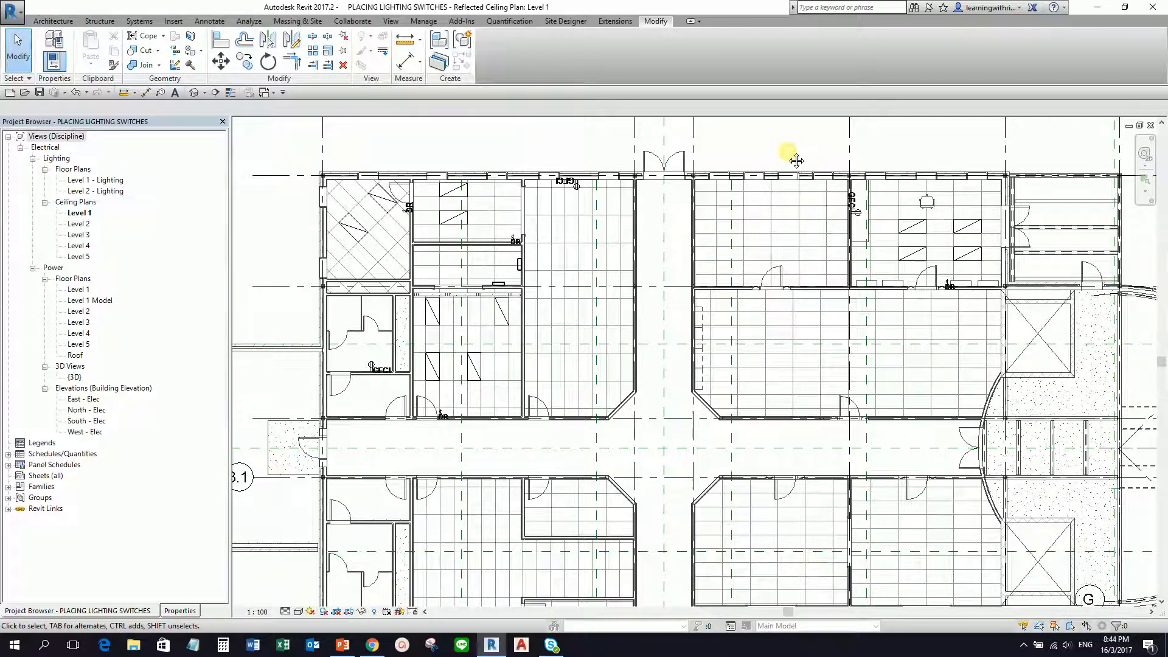
middle_drag(583, 381, 555, 383)
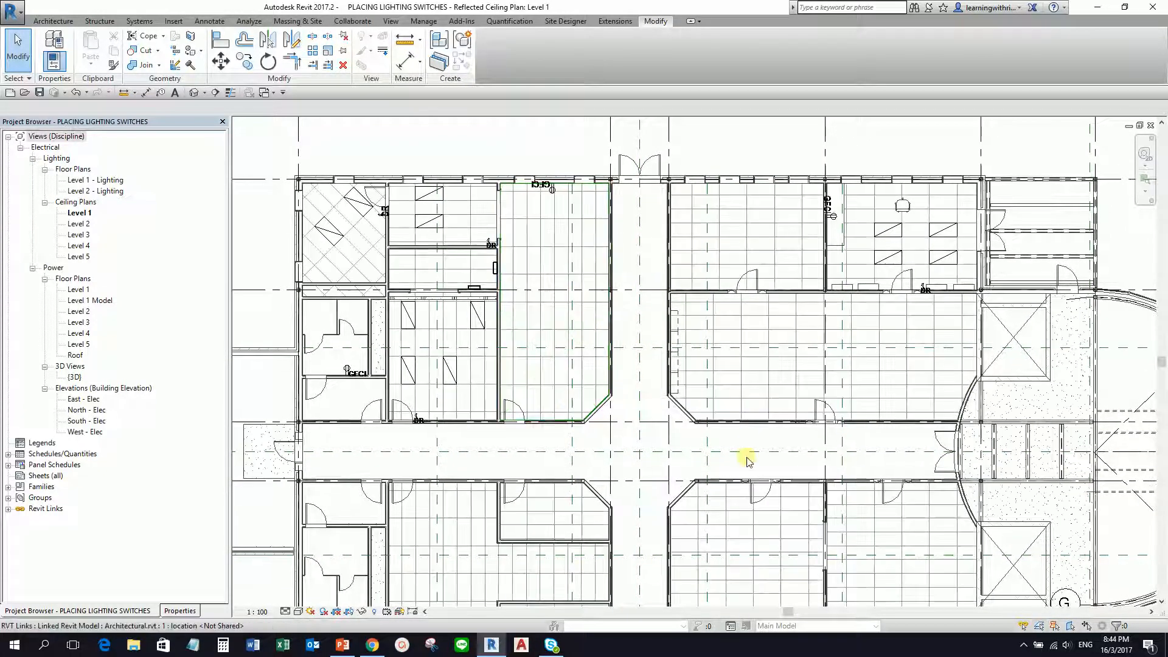